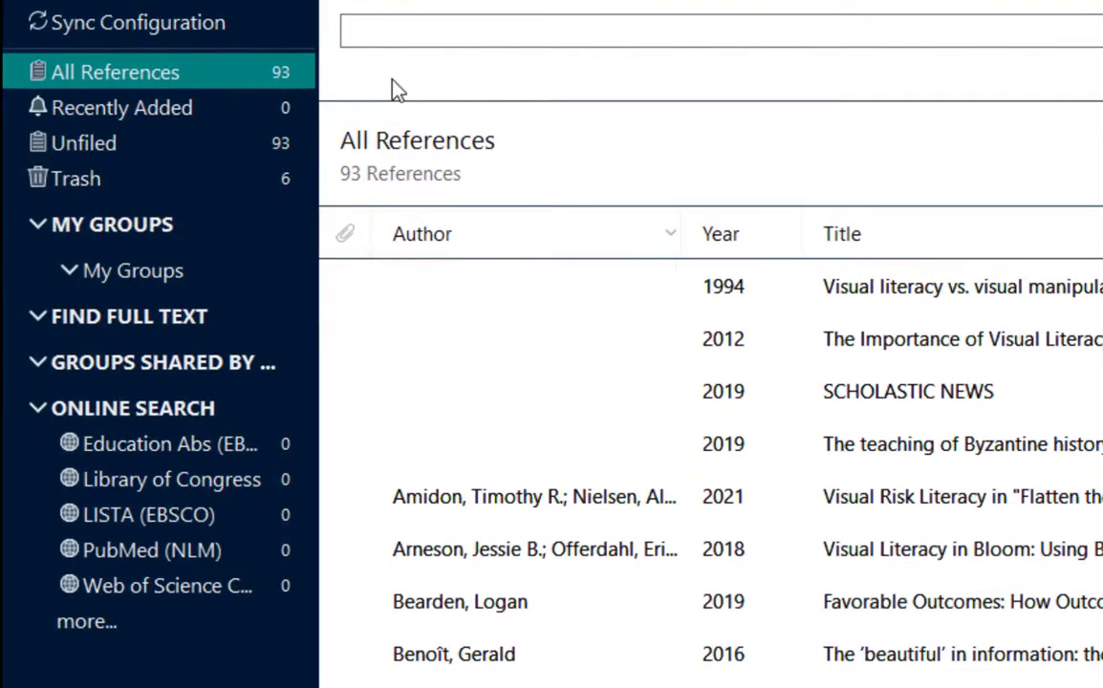
# - Show only the 93 unfiled references in My EndNote Library 20
pyautogui.click(291, 143)
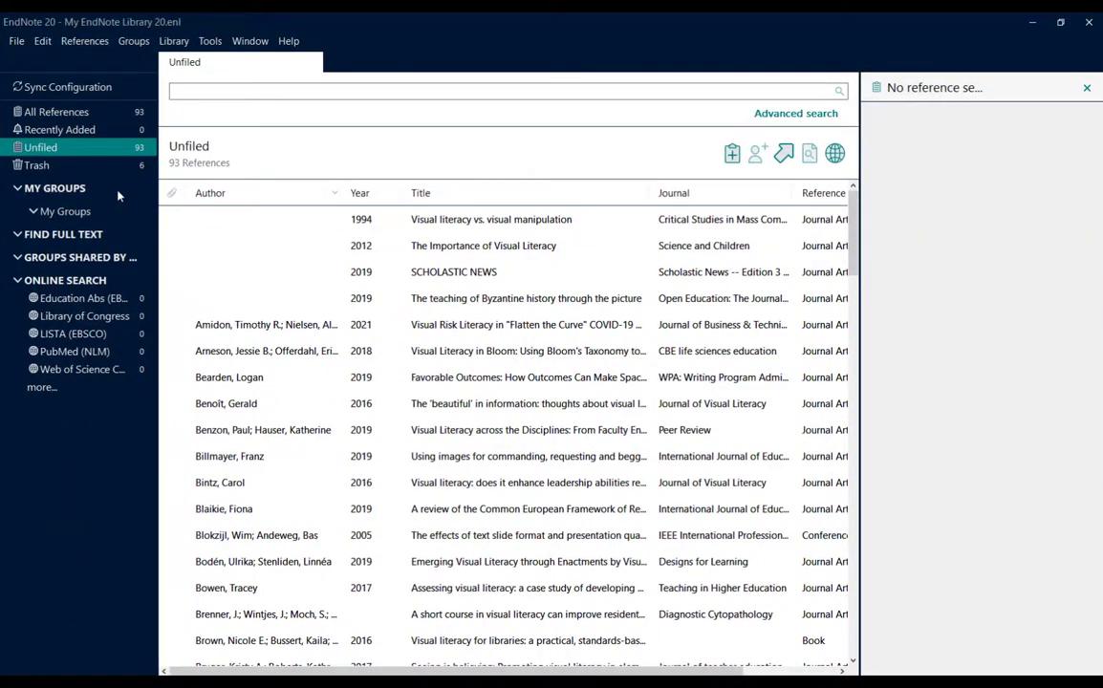
pyautogui.click(119, 193)
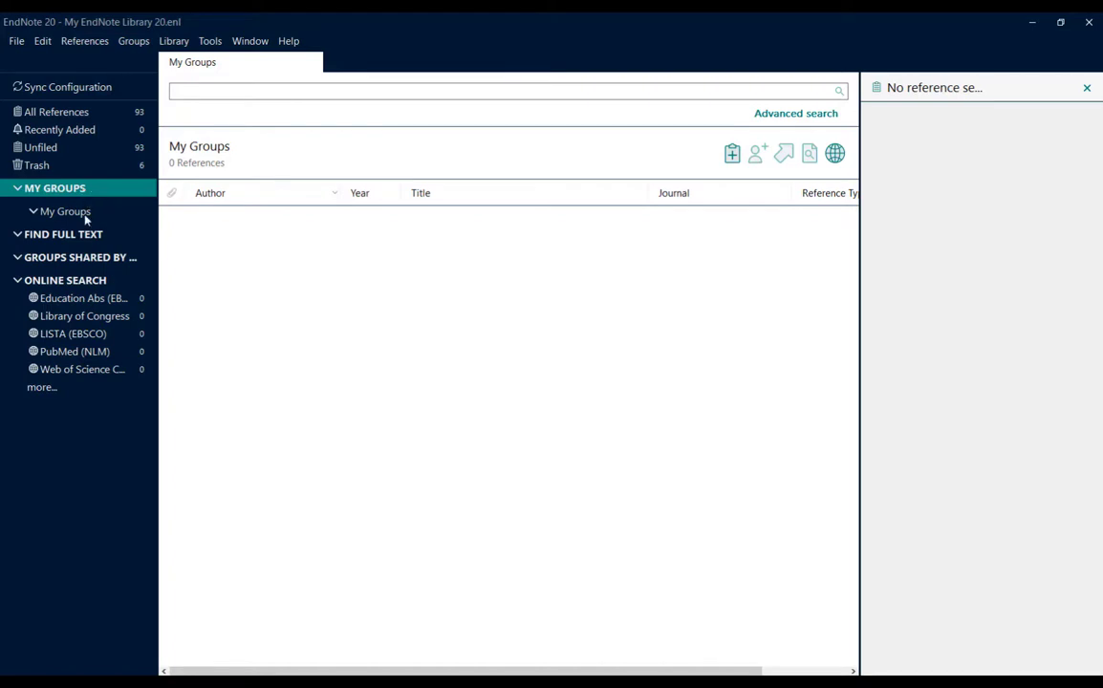
pyautogui.click(84, 214)
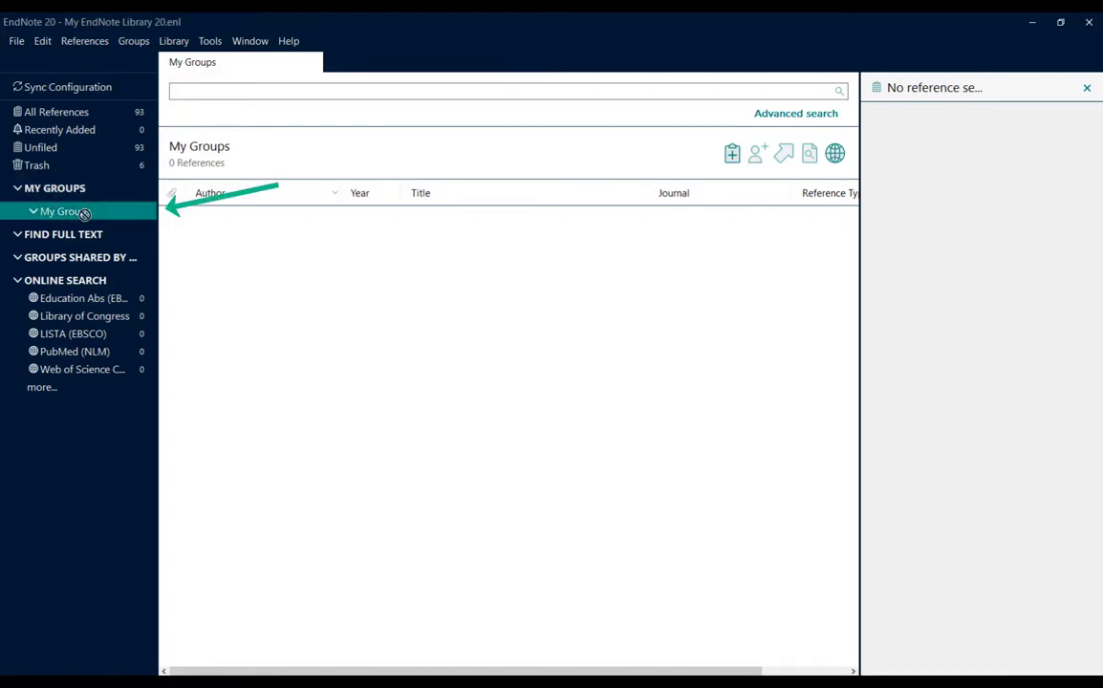
pyautogui.click(85, 150)
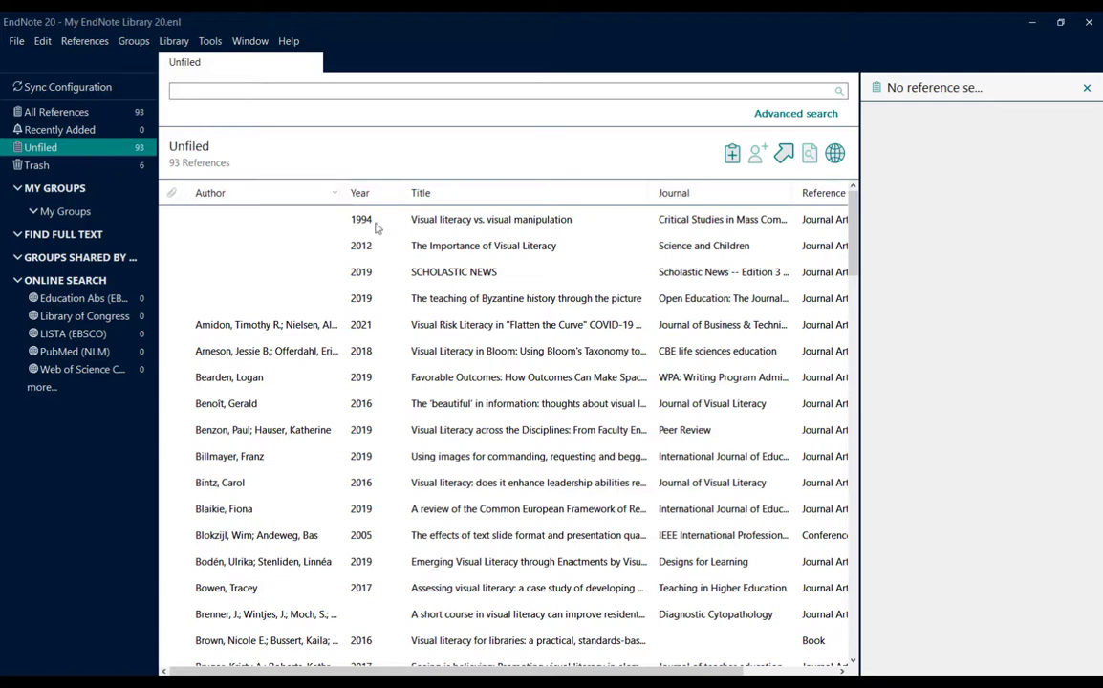
# - Select the first four unfiled references, from Visual literacy vs. visual manipulation to the Byzantine history one
pyautogui.click(450, 226)
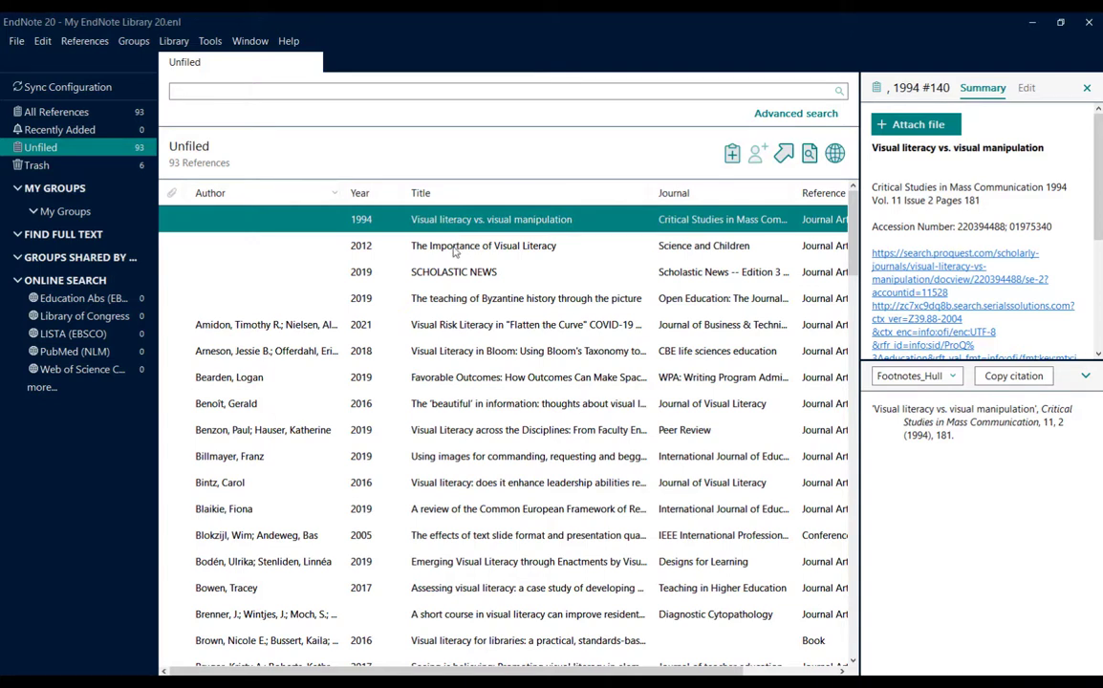
pyautogui.keyDown('ctrl'); pyautogui.click(455, 251); pyautogui.keyUp('ctrl')
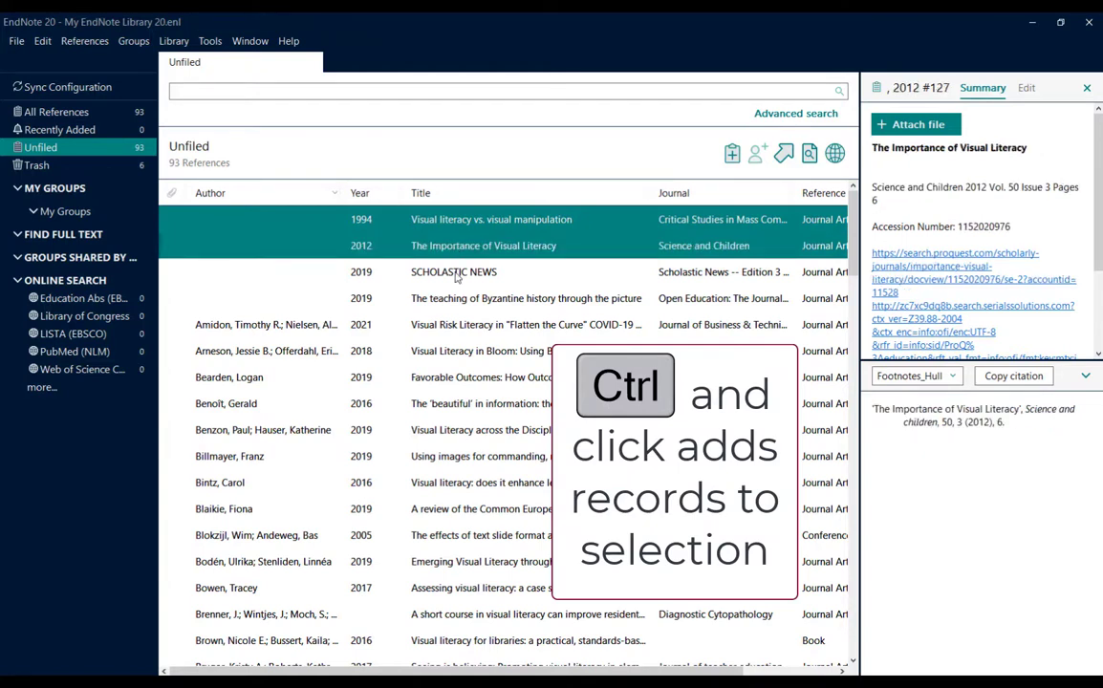
pyautogui.keyDown('ctrl'); pyautogui.click(456, 277); pyautogui.keyUp('ctrl')
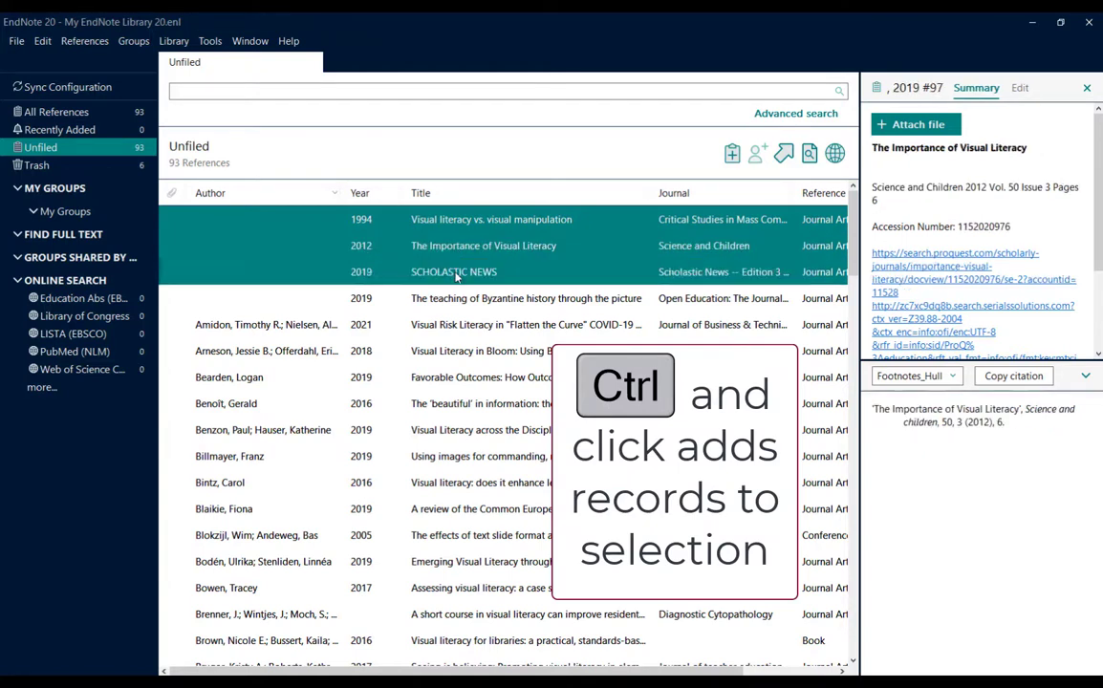
pyautogui.keyDown('ctrl'); pyautogui.click(457, 303); pyautogui.keyUp('ctrl')
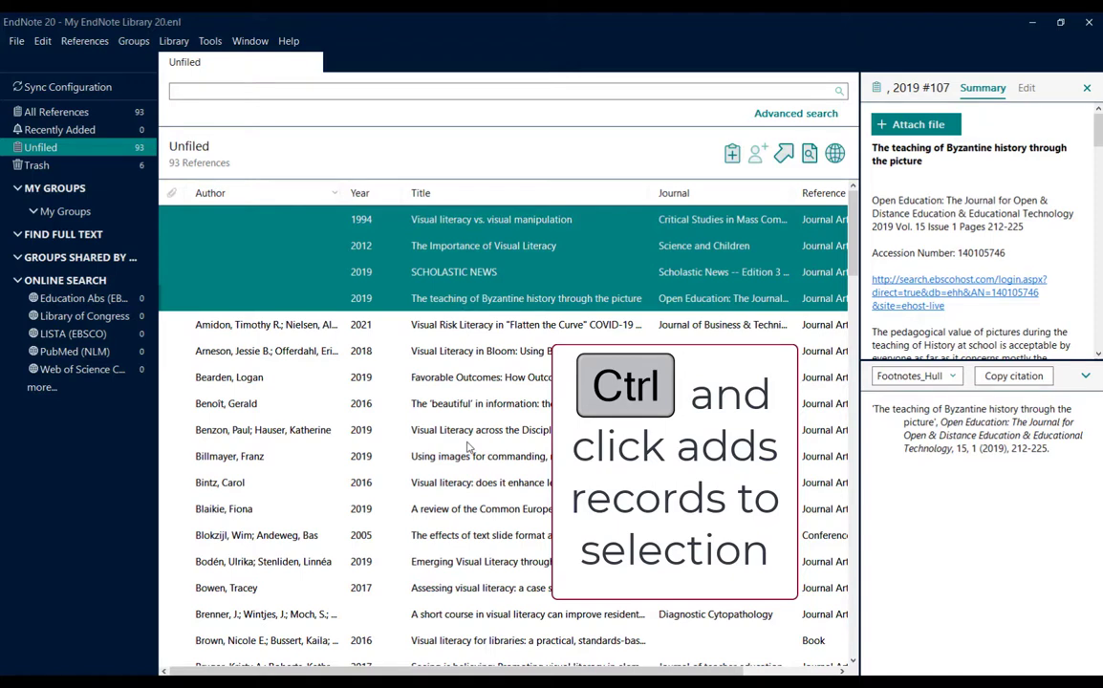
# - Add the cytopathology, indigenous culture, neuroscience and Comics Academy papers to the selection
pyautogui.scroll(-2, 469, 447)
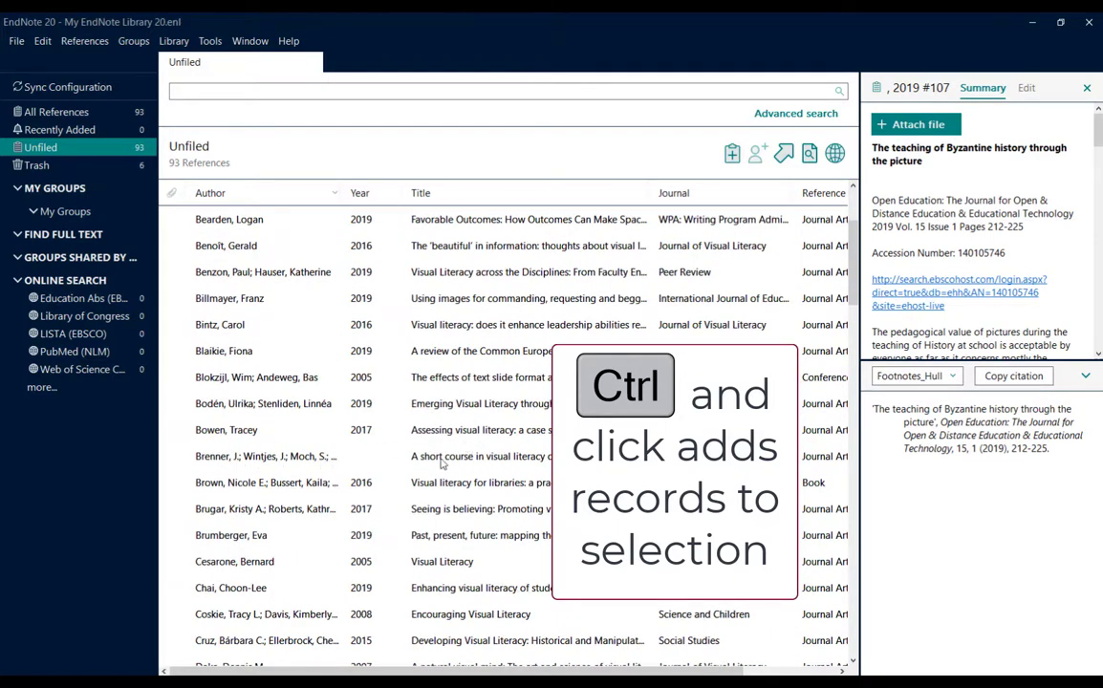
pyautogui.keyDown('ctrl'); pyautogui.click(442, 458); pyautogui.keyUp('ctrl')
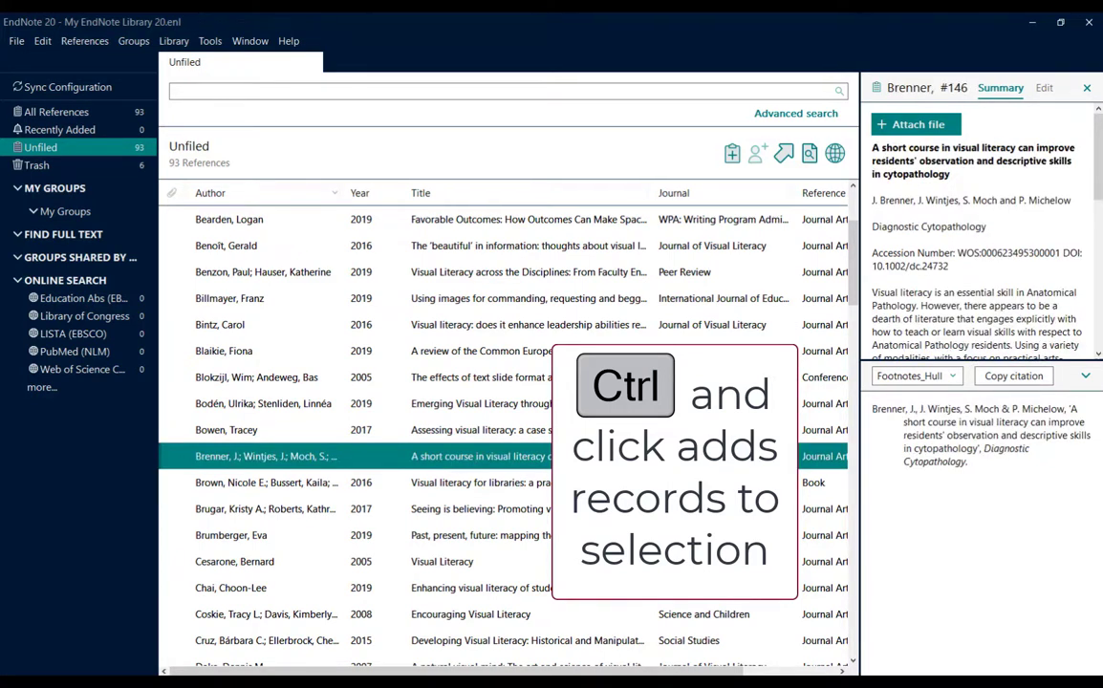
pyautogui.scroll(2, 503, 430)
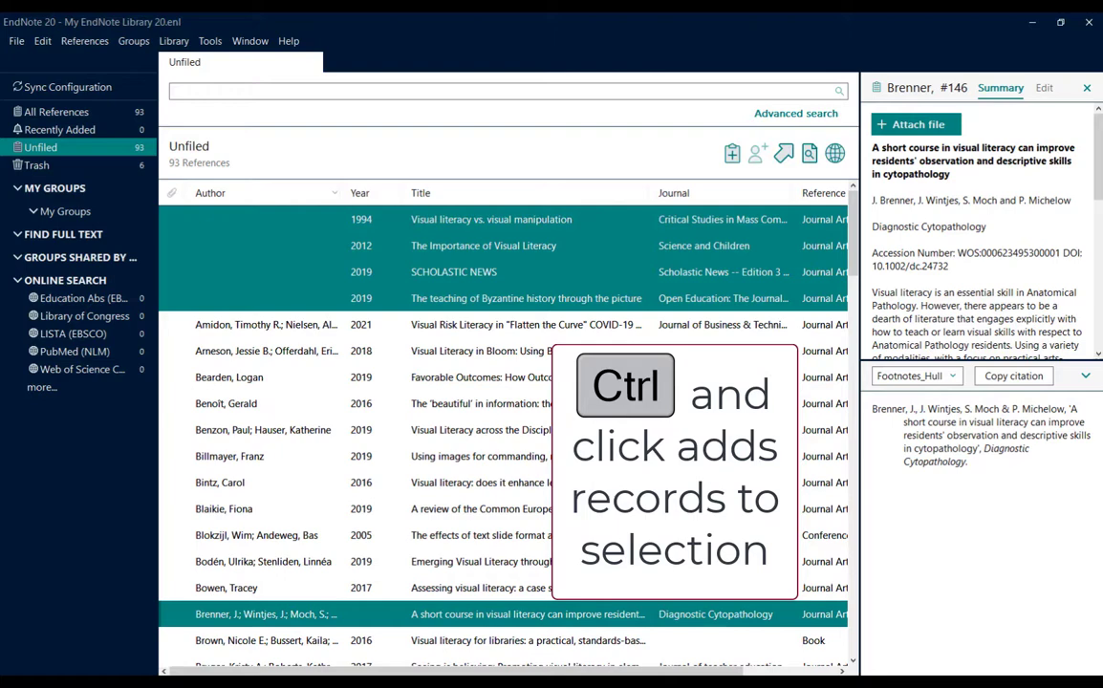
pyautogui.scroll(-3, 565, 464)
pyautogui.scroll(-7, 564, 463)
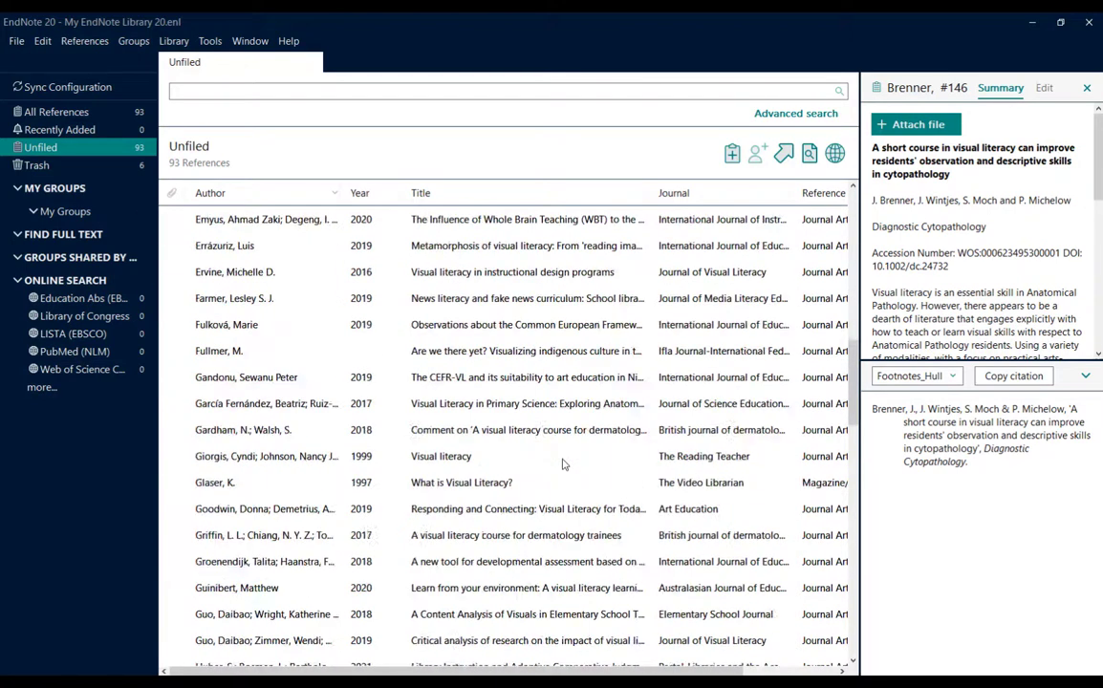
pyautogui.click(478, 353)
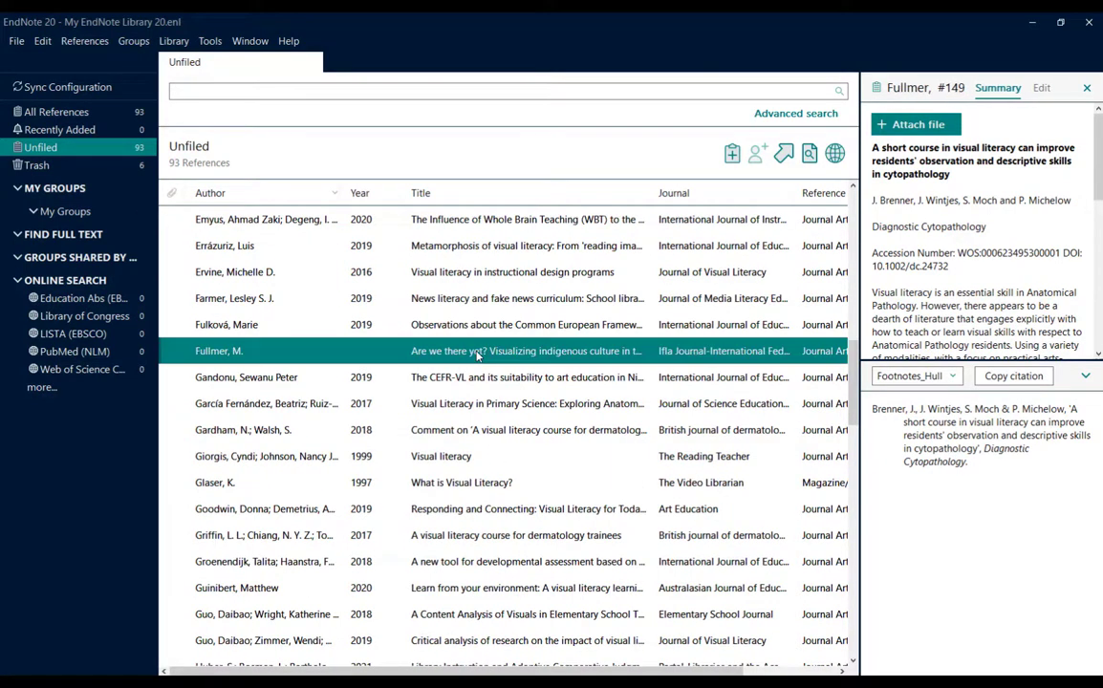
pyautogui.scroll(-8, 526, 461)
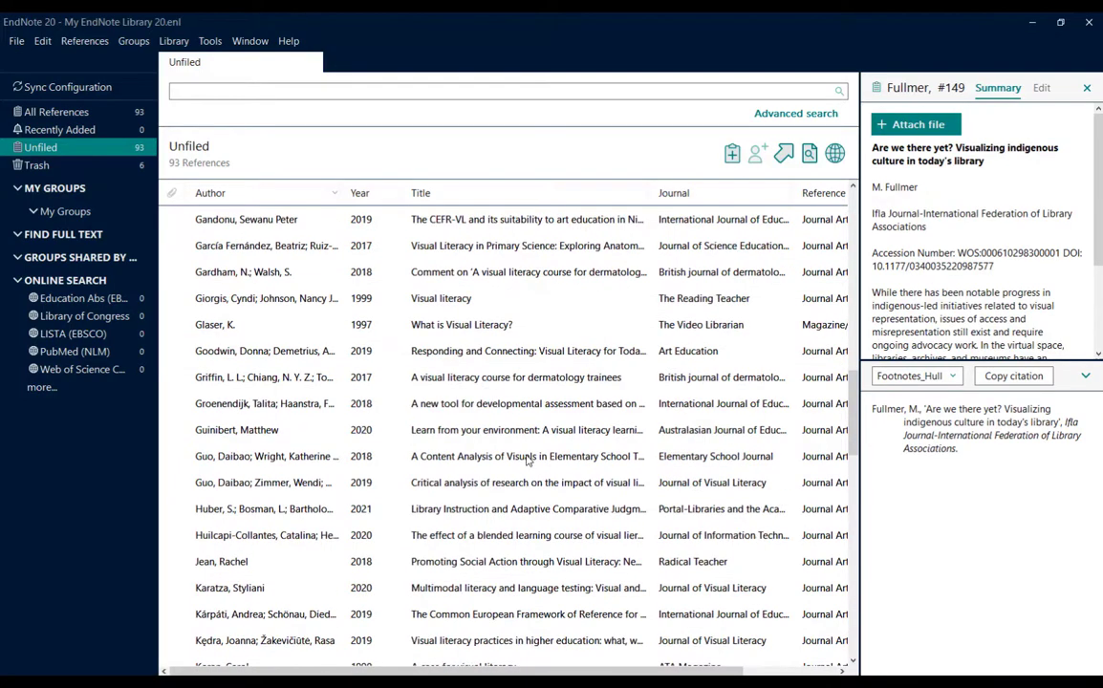
pyautogui.scroll(-7, 526, 461)
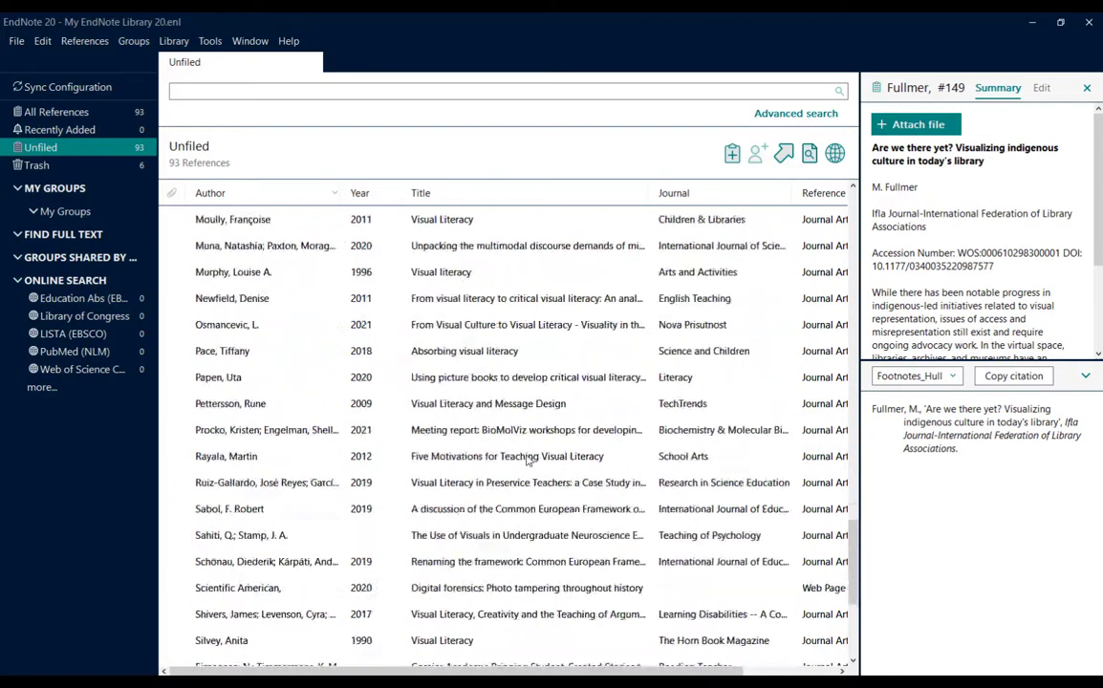
pyautogui.click(472, 300)
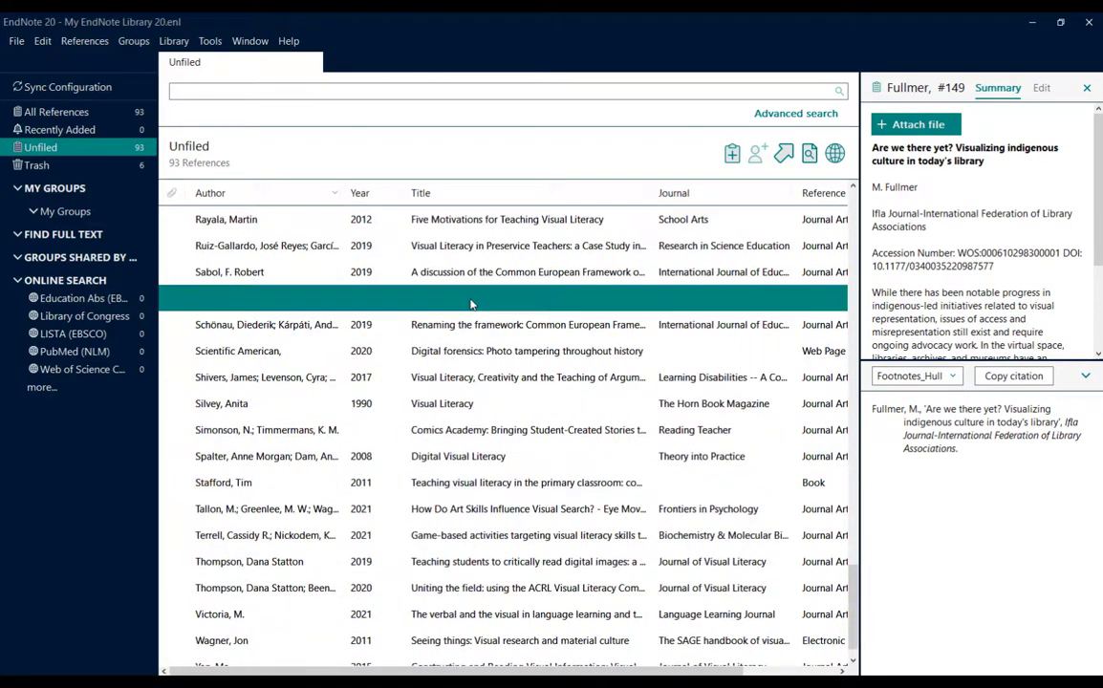
pyautogui.keyDown('ctrl'); pyautogui.click(455, 432); pyautogui.keyUp('ctrl')
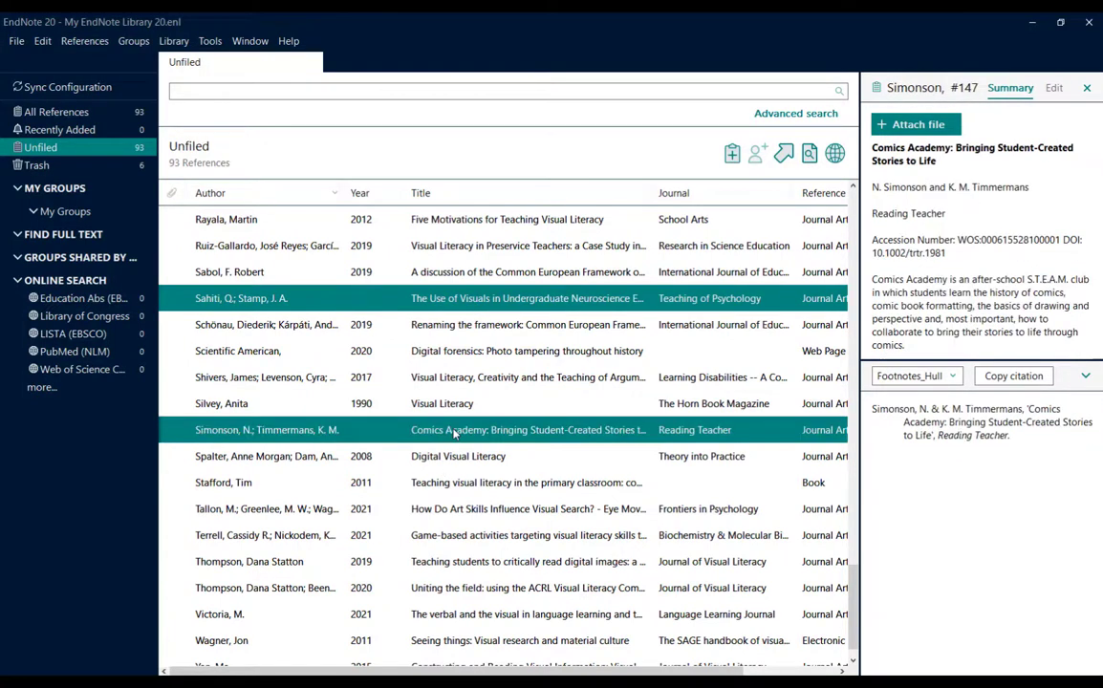
pyautogui.scroll(-1, 580, 441)
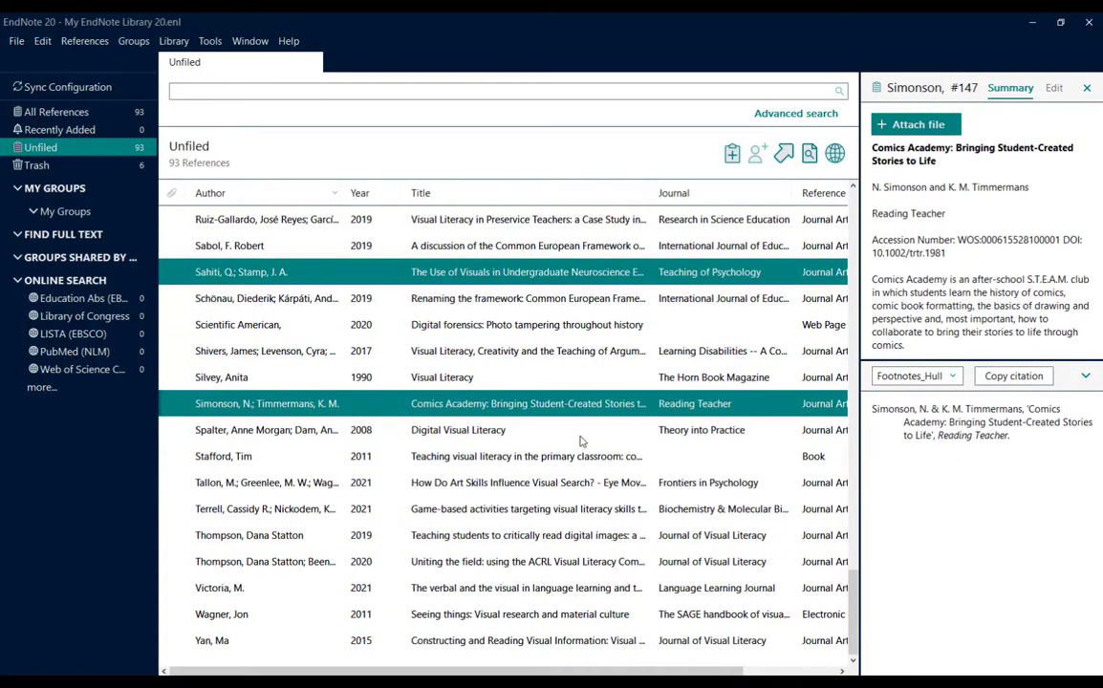
# - Create a custom group under My Groups from the eight selected references, then deselect them
pyautogui.rightClick(567, 277)
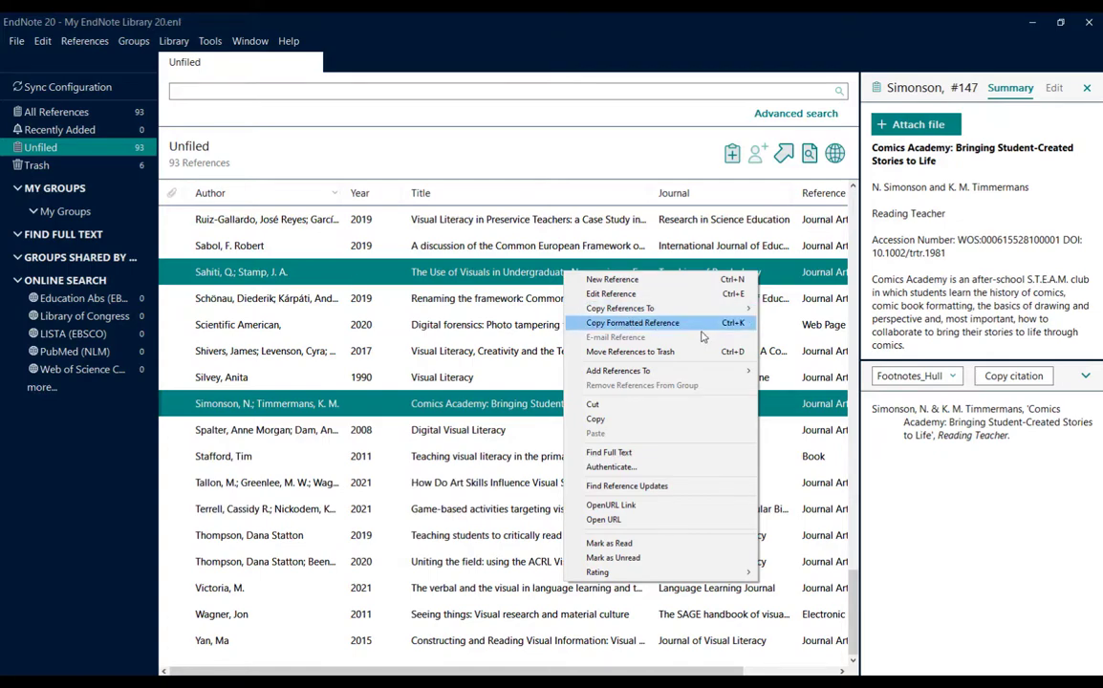
pyautogui.moveTo(681, 372)
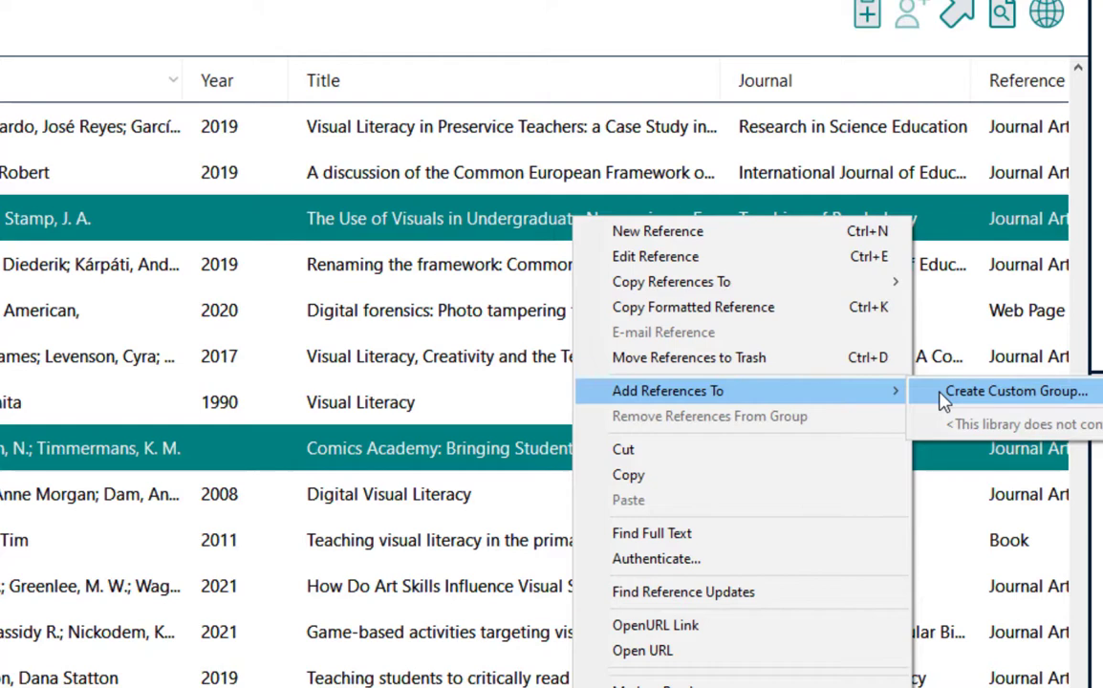
pyautogui.click(945, 400)
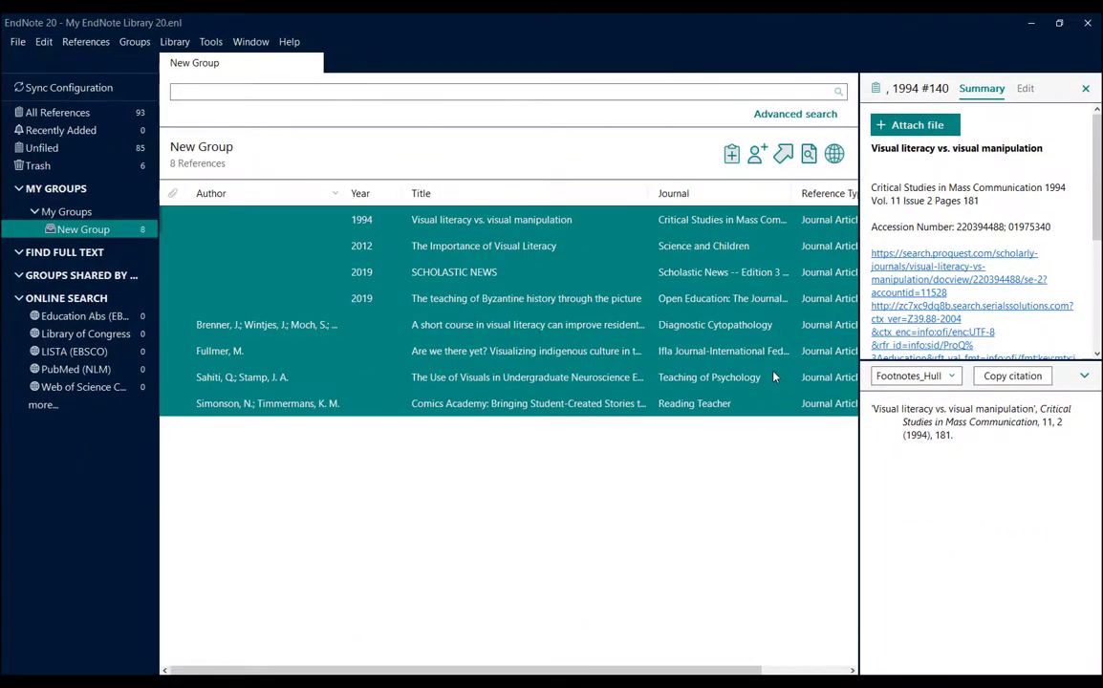
pyautogui.click(292, 529)
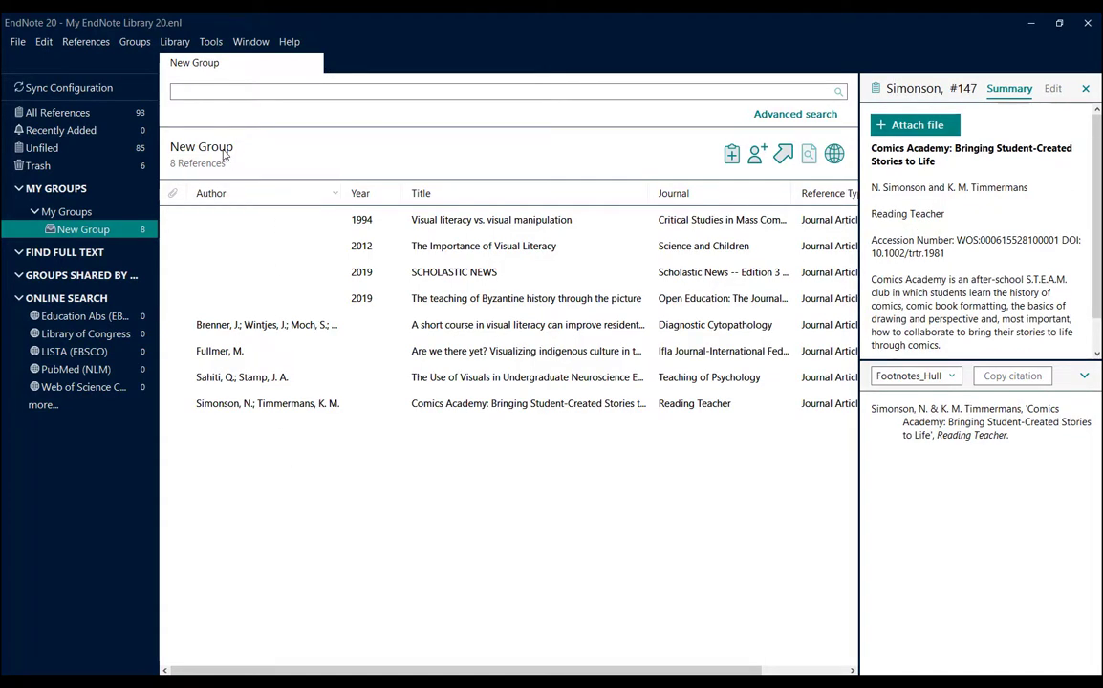
# - Rename the new group to 'Information missing' and list the 85 unfiled references
pyautogui.rightClick(84, 231)
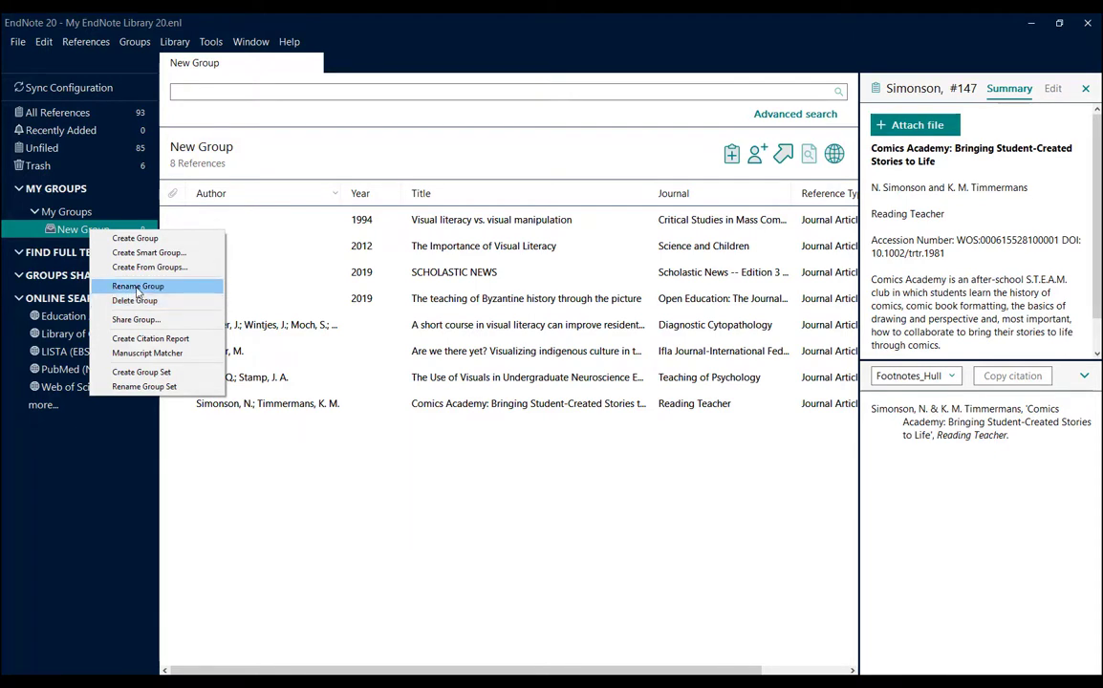
pyautogui.click(138, 287)
pyautogui.press('BackSpace')
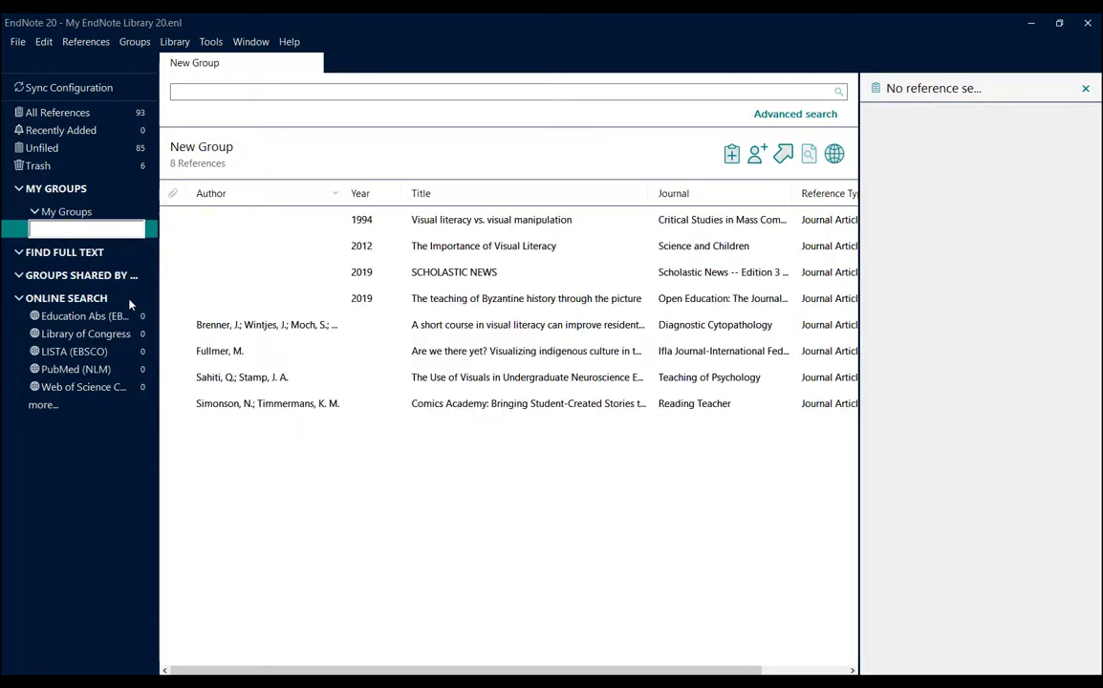
pyautogui.write('Information missing')
pyautogui.press('Return')
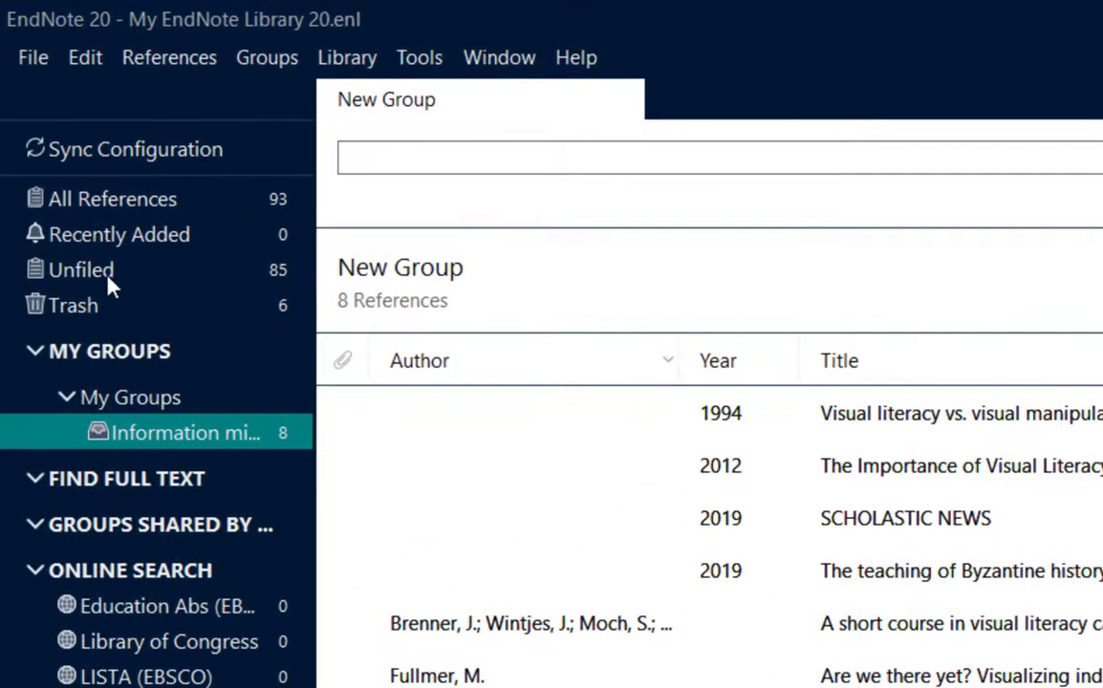
pyautogui.click(108, 279)
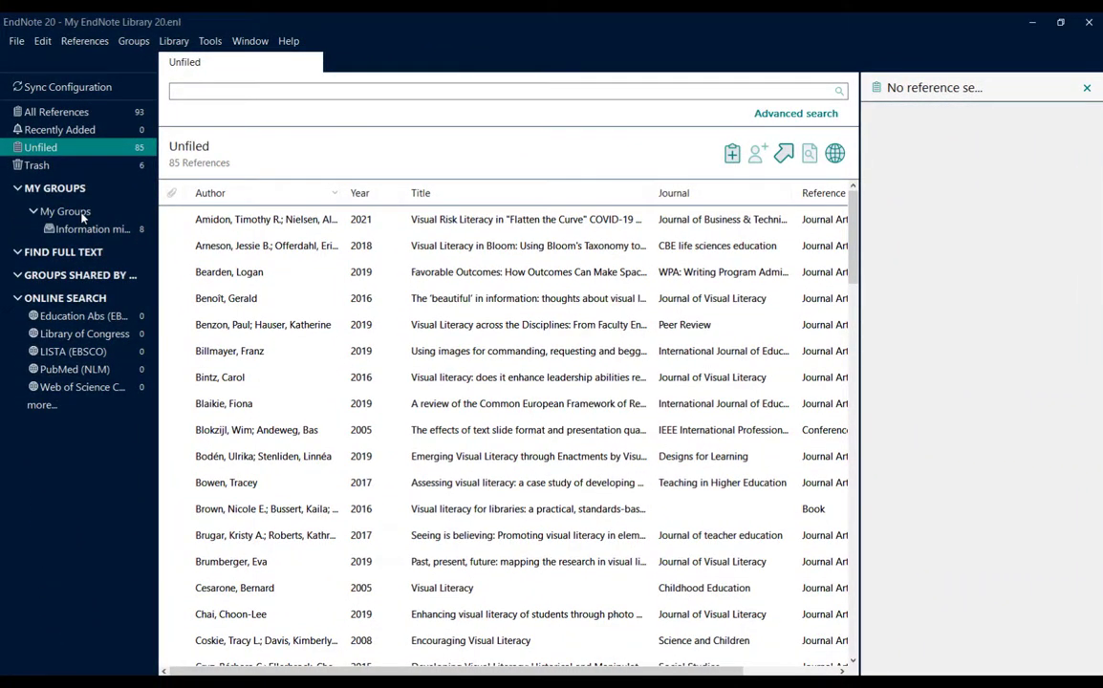
# - Create an empty group named 'University level' under My Groups
pyautogui.rightClick(83, 215)
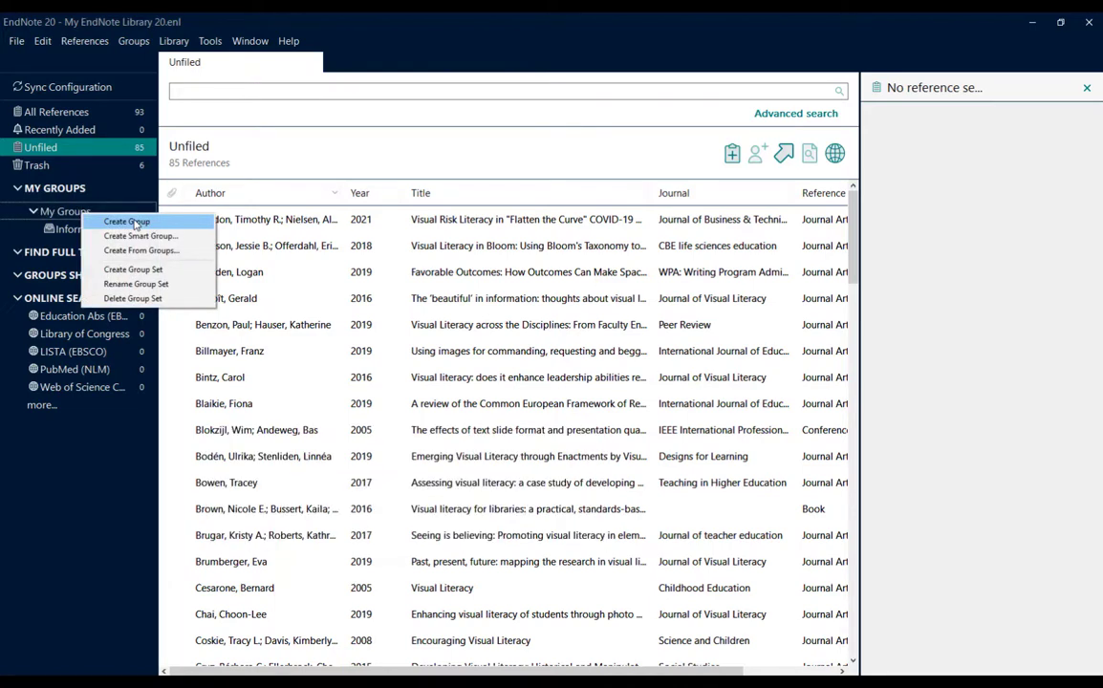
pyautogui.click(136, 224)
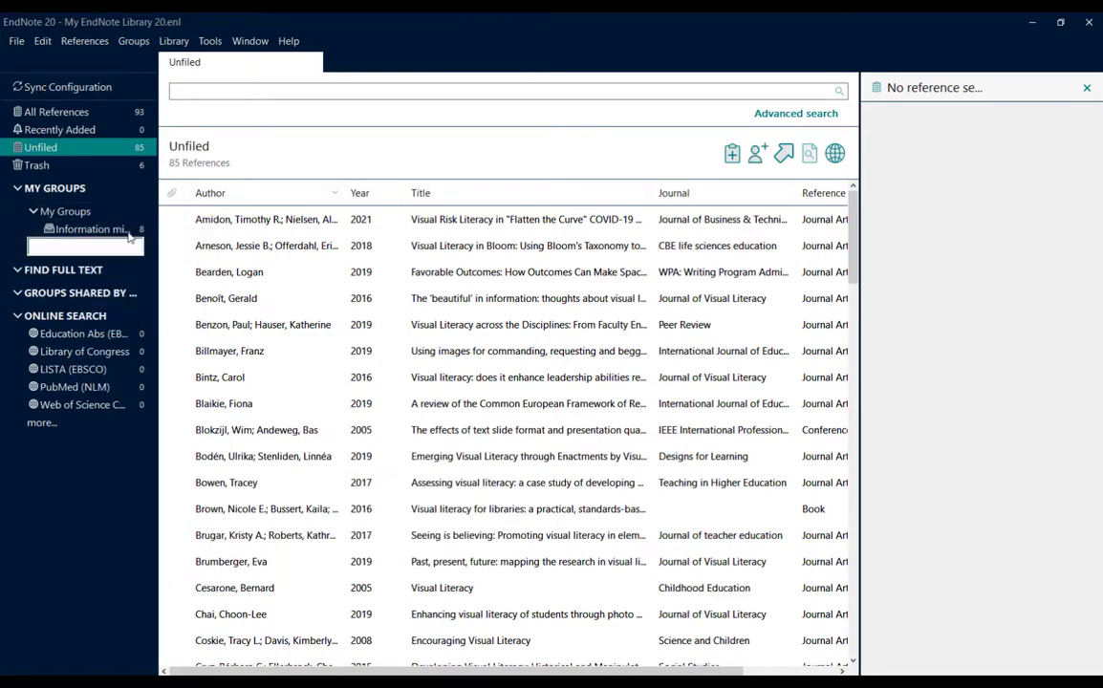
pyautogui.write('University level')
pyautogui.press('Return')
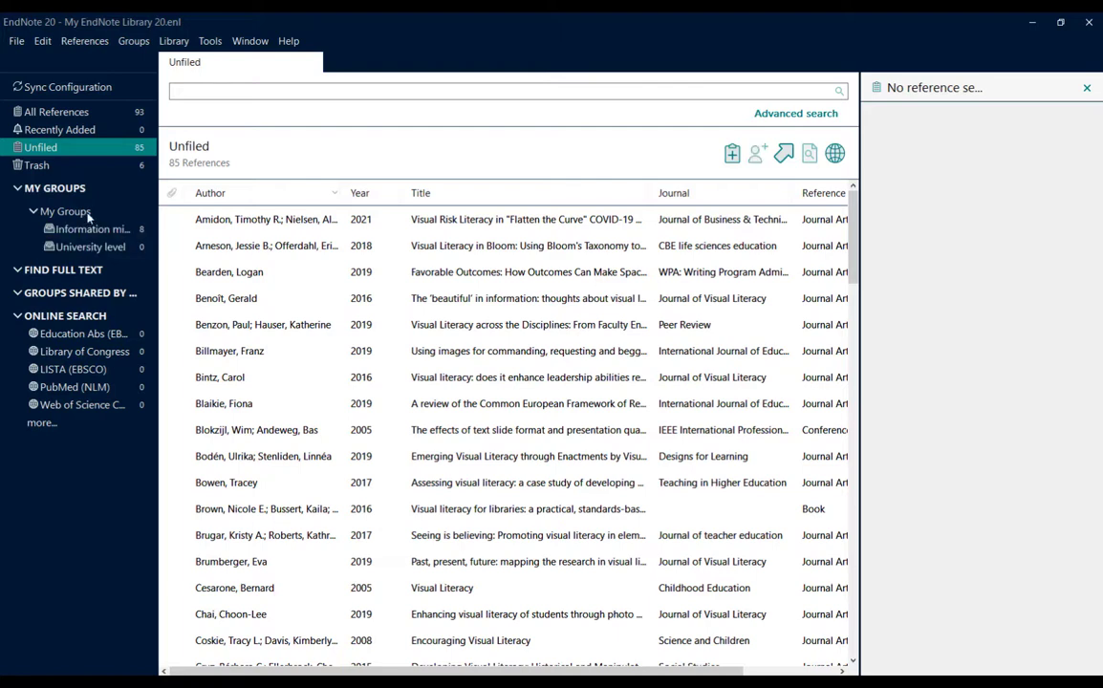
# - Add an empty 'School level' group under My Groups and show all 93 references
pyautogui.rightClick(52, 217)
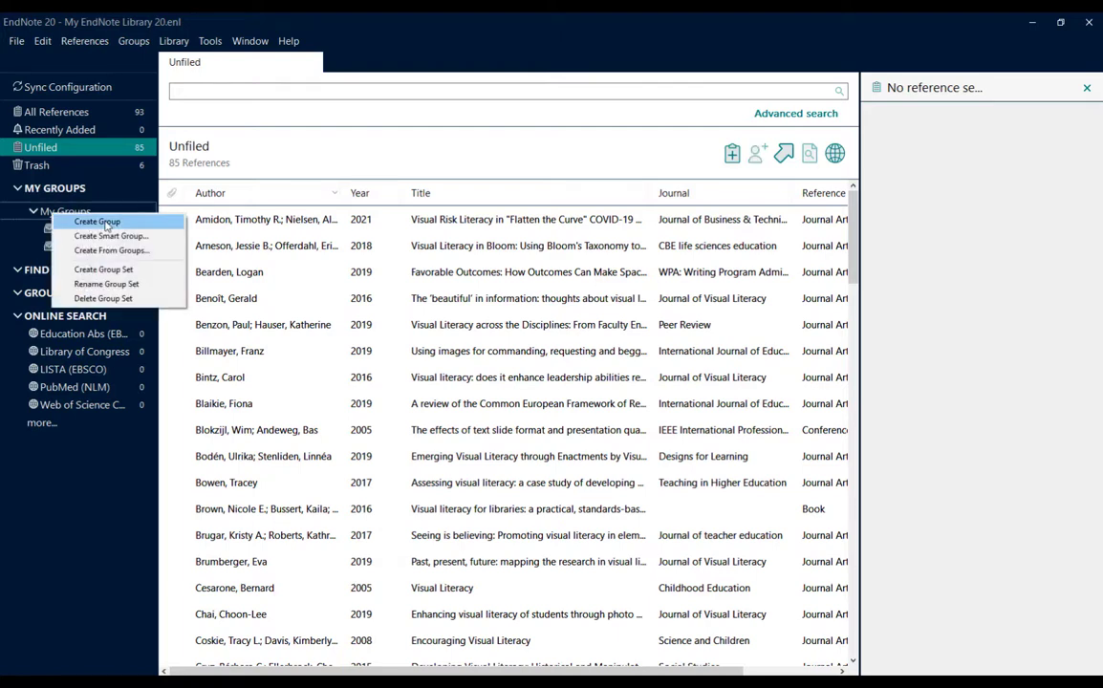
pyautogui.click(105, 222)
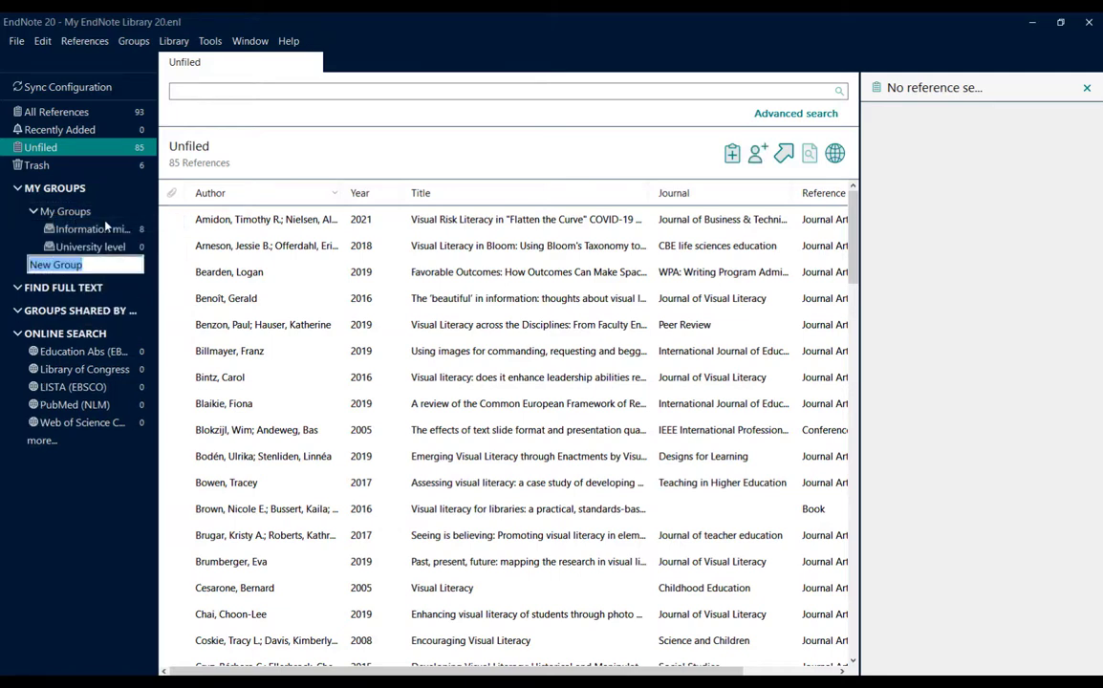
pyautogui.write('School ')
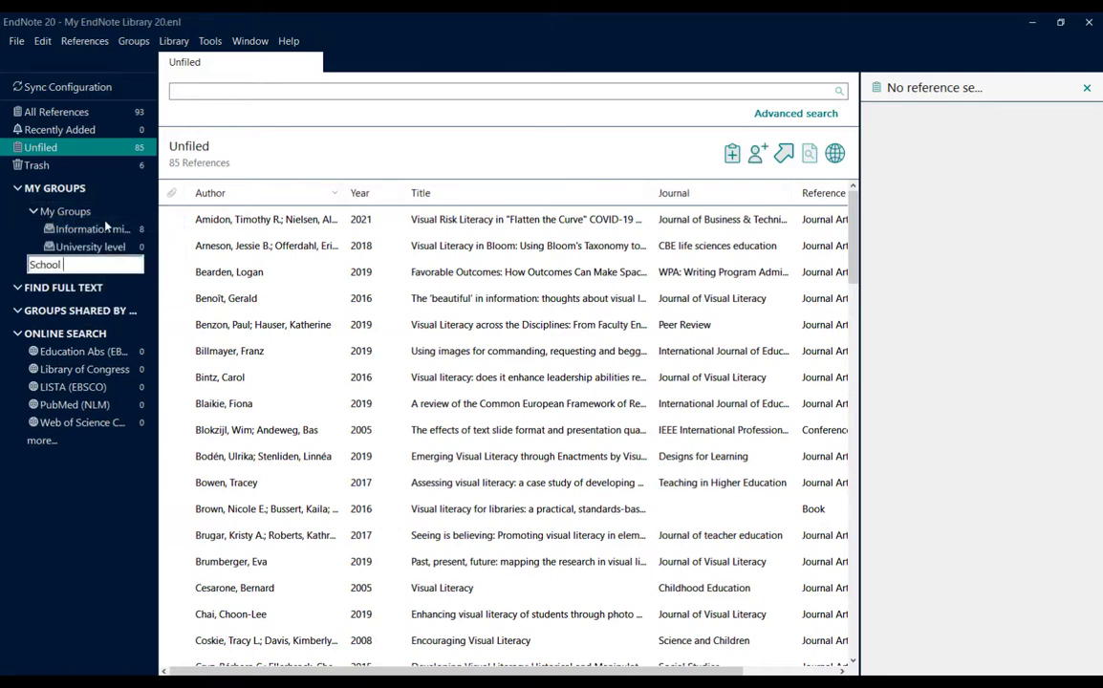
pyautogui.write('level')
pyautogui.press('Return')
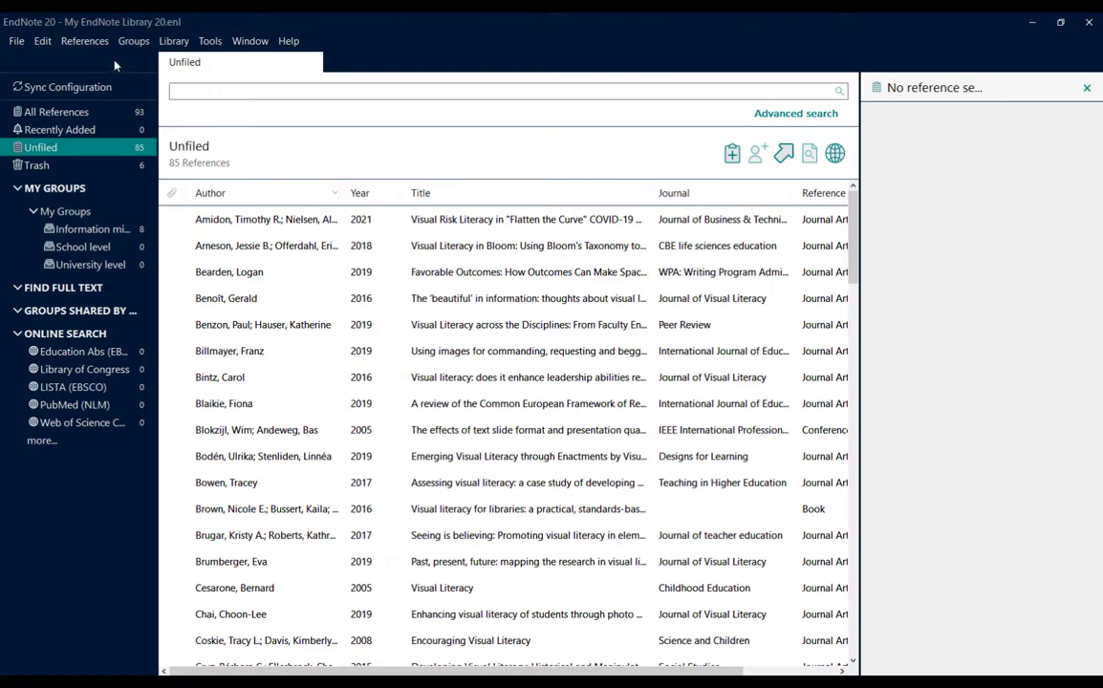
pyautogui.click(49, 114)
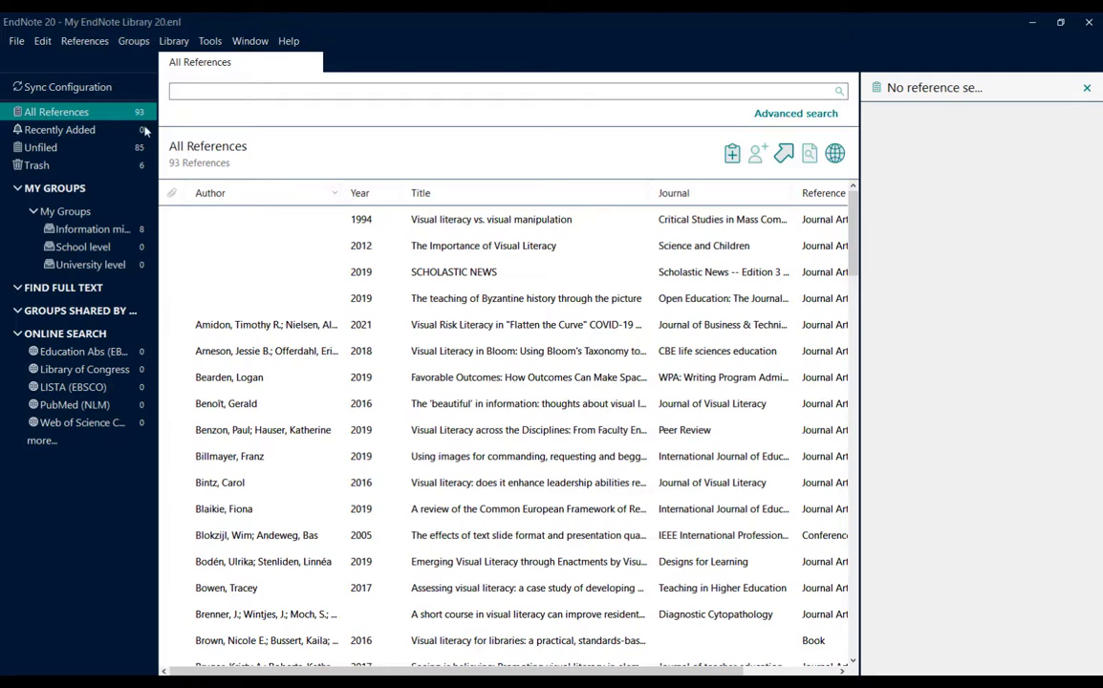
# - Select the first 17 references through Brown's 2016 book and drag them into School level
pyautogui.click(437, 223)
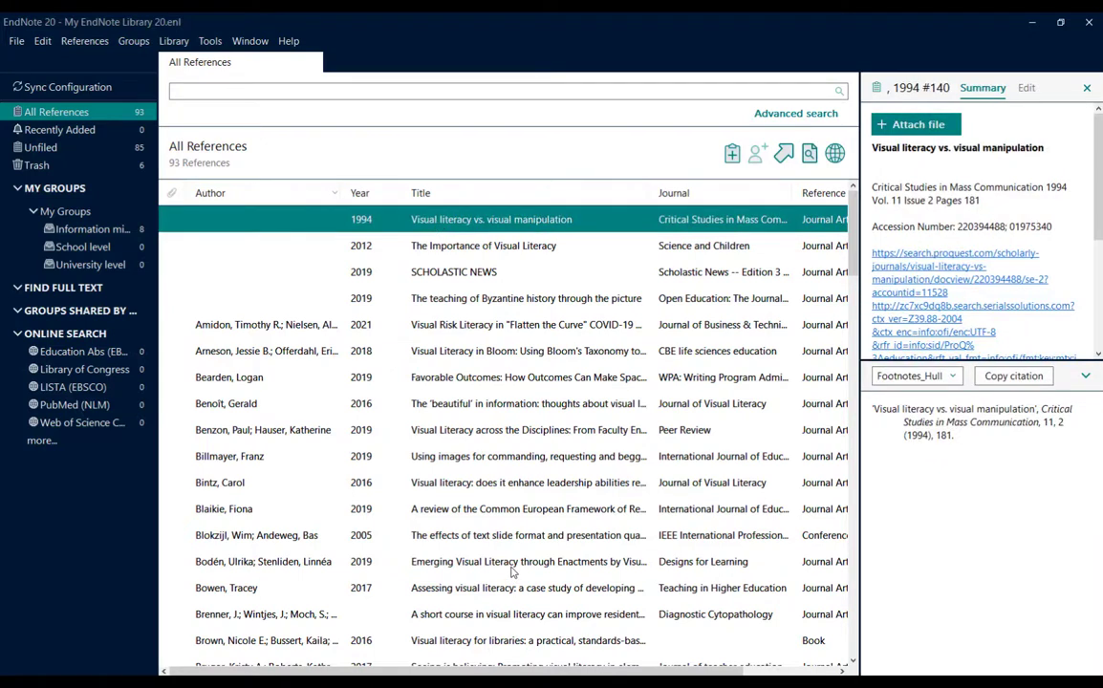
pyautogui.keyDown('shift'); pyautogui.click(272, 645); pyautogui.keyUp('shift')
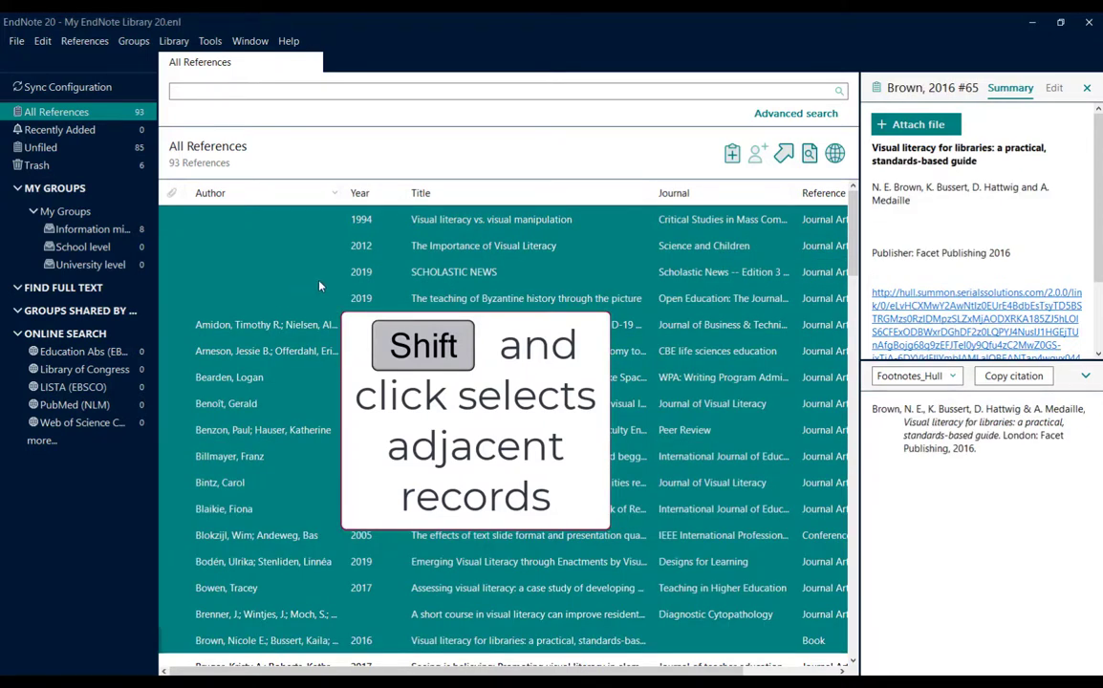
pyautogui.moveTo(177, 270); pyautogui.dragTo(76, 251)
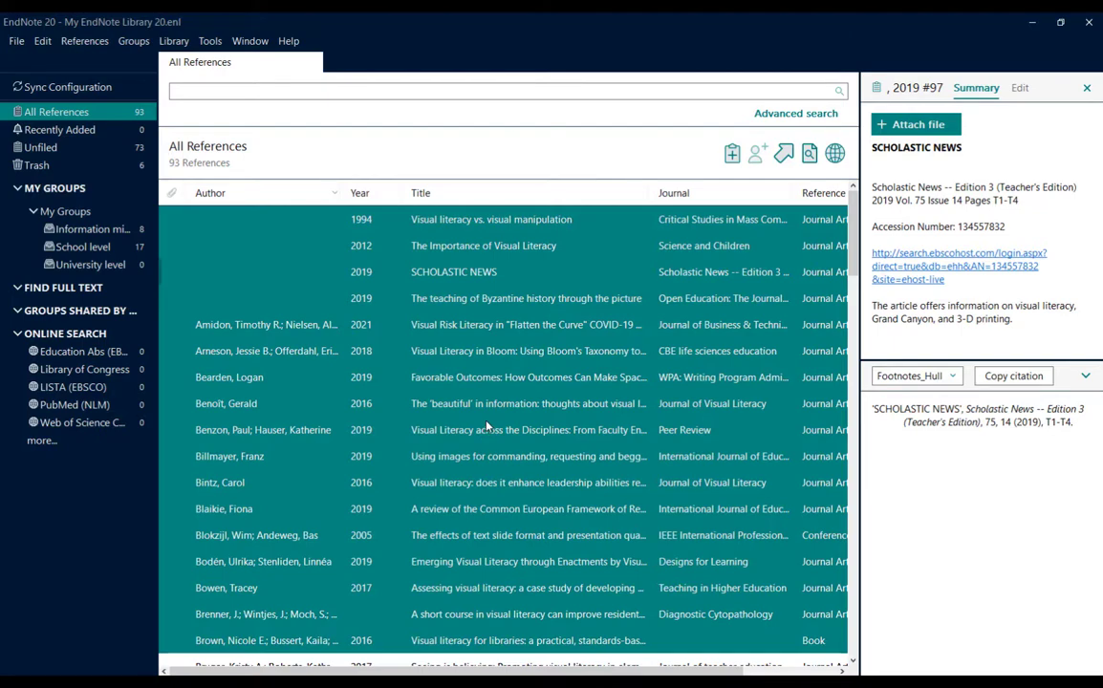
# - File the references from Brugar 2017 down to Fullmer into University level
pyautogui.scroll(-5, 488, 425)
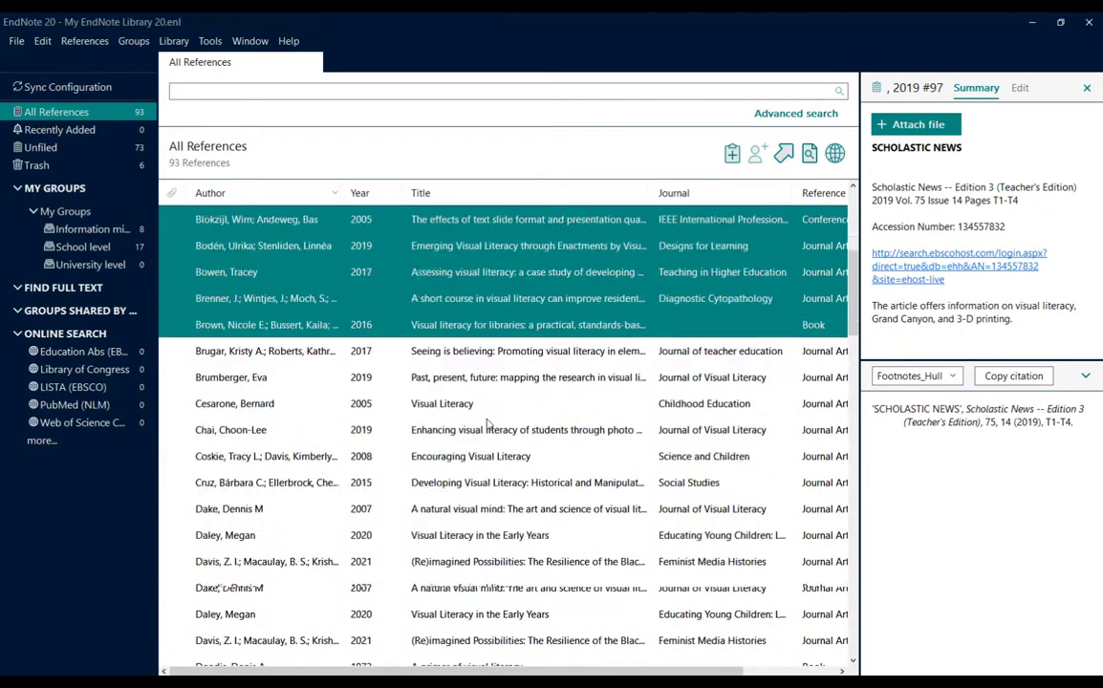
pyautogui.click(323, 276)
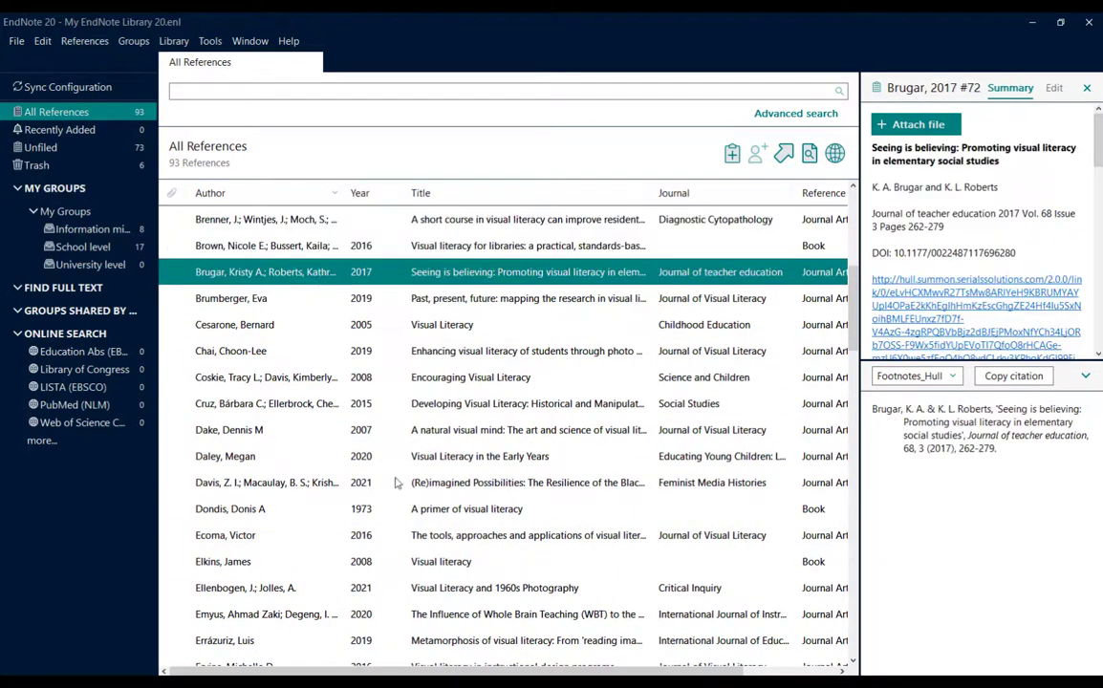
pyautogui.scroll(-3, 395, 481)
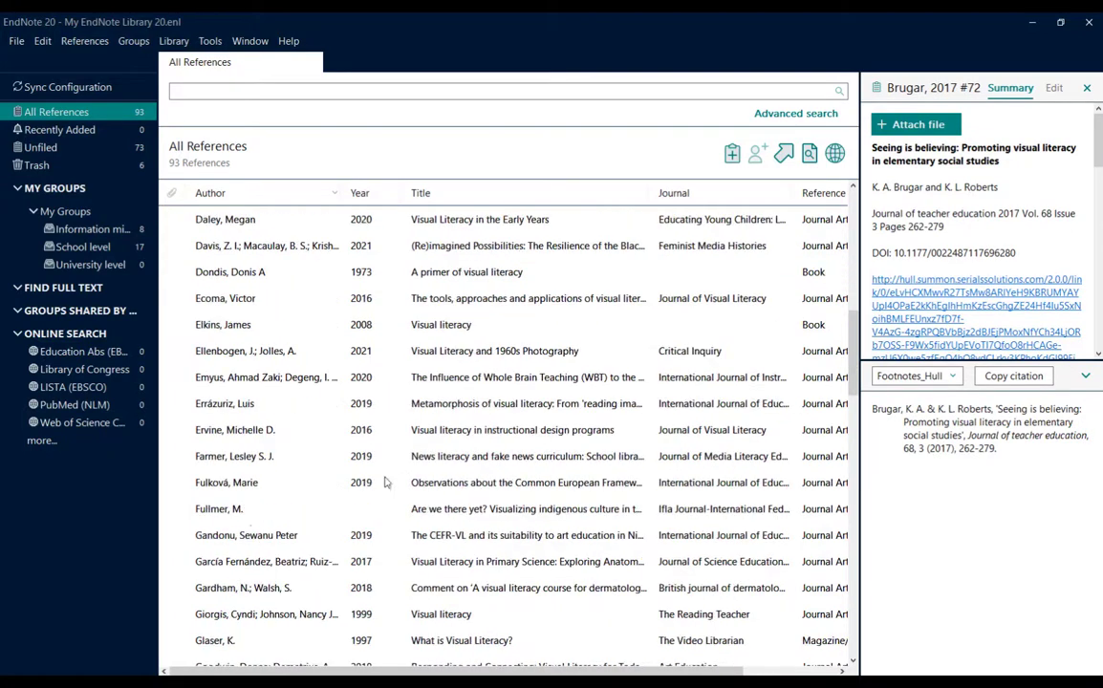
pyautogui.keyDown('shift'); pyautogui.click(235, 508); pyautogui.keyUp('shift')
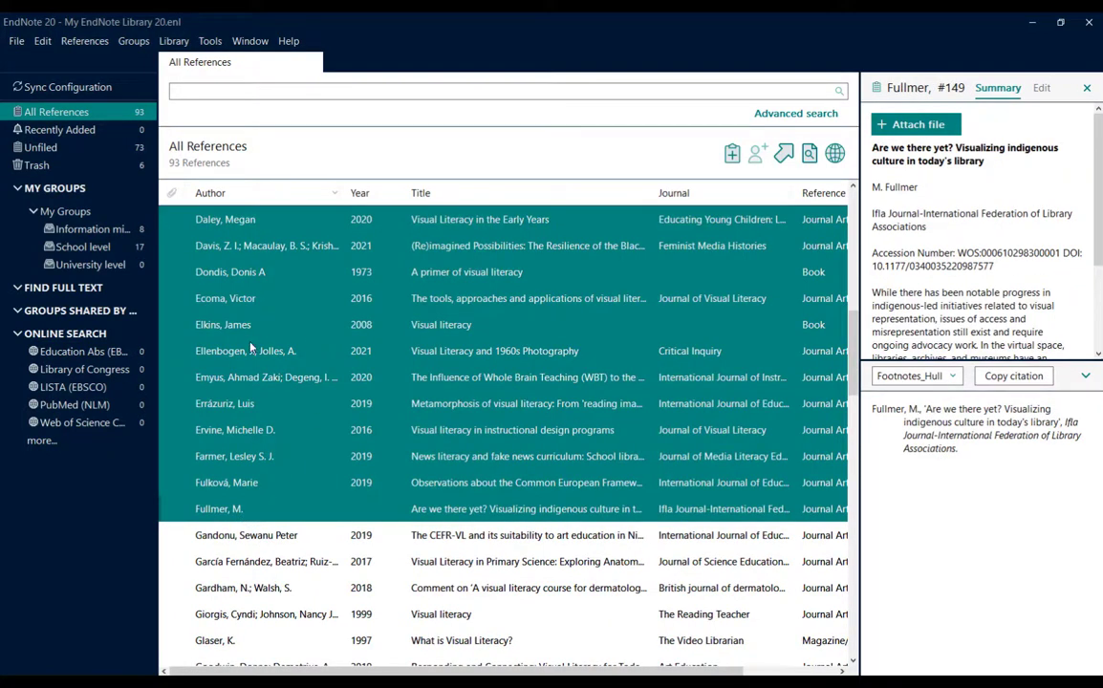
pyautogui.moveTo(329, 346); pyautogui.dragTo(120, 268)
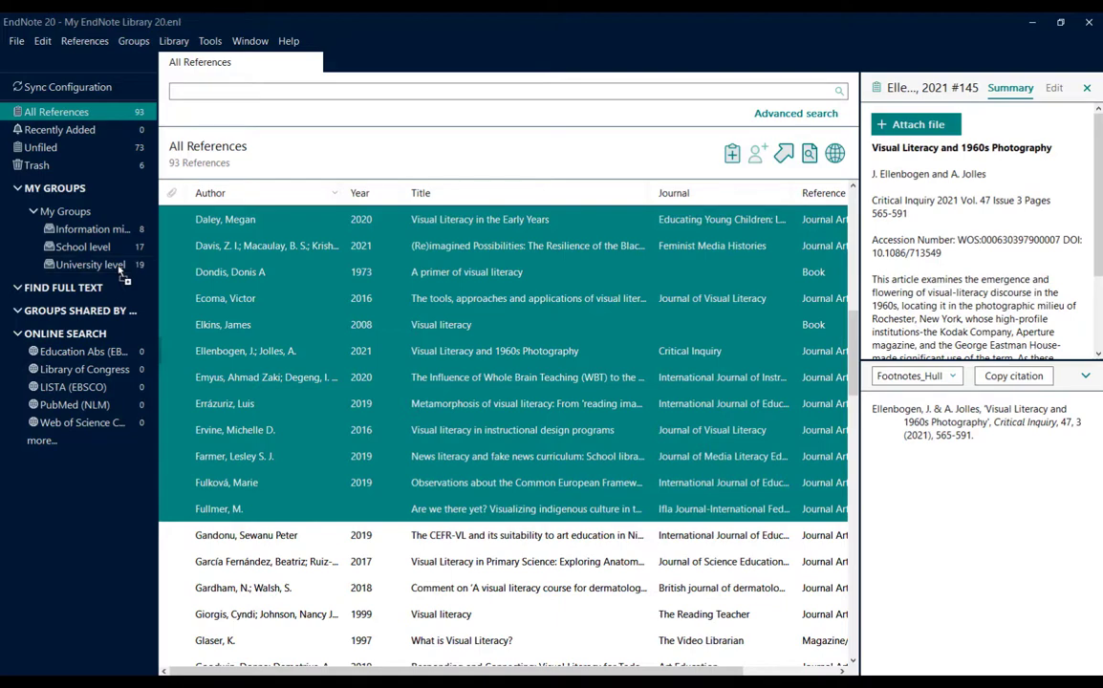
# - File the references from Gandonu 2019 down to Kárpáti into School level
pyautogui.click(371, 539)
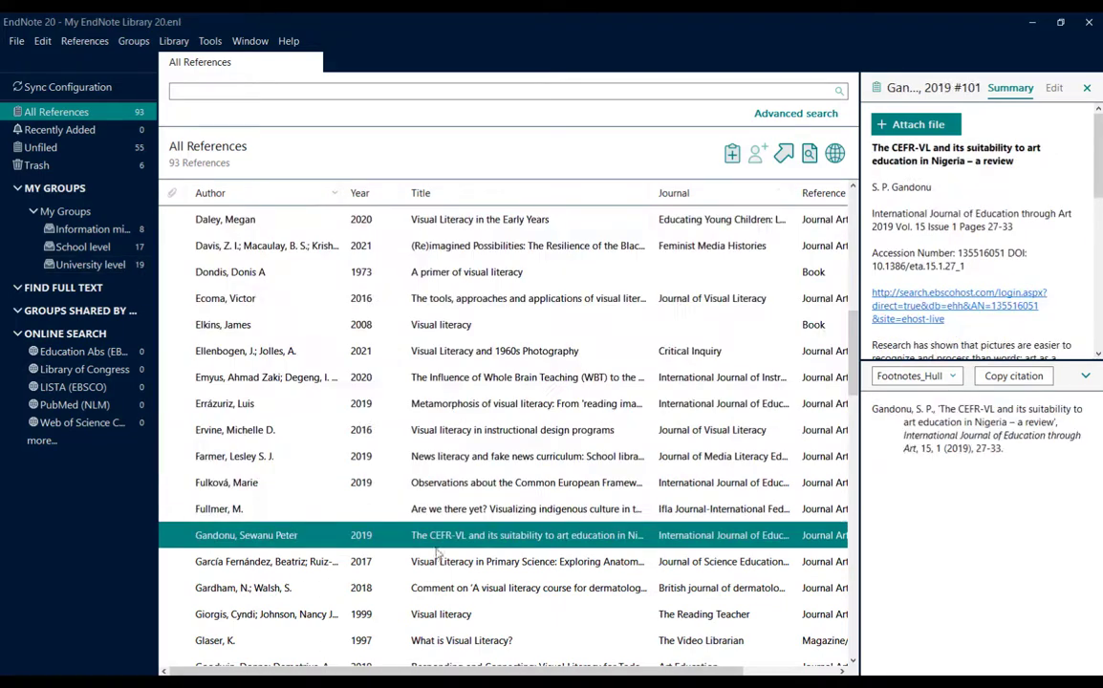
pyautogui.scroll(-4, 335, 507)
pyautogui.keyDown('shift'); pyautogui.click(247, 621); pyautogui.keyUp('shift')
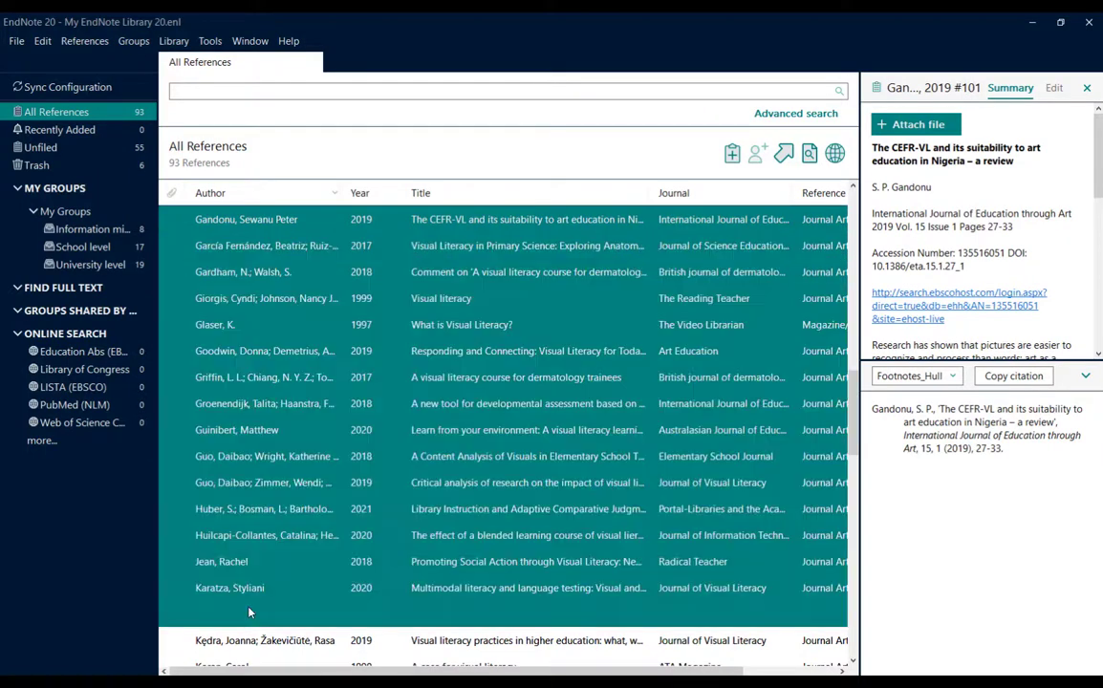
pyautogui.moveTo(268, 351); pyautogui.dragTo(105, 248)
# - File the references from Kędra 2019 to the end of the list into University level
pyautogui.scroll(-5, 244, 215)
pyautogui.click(257, 249)
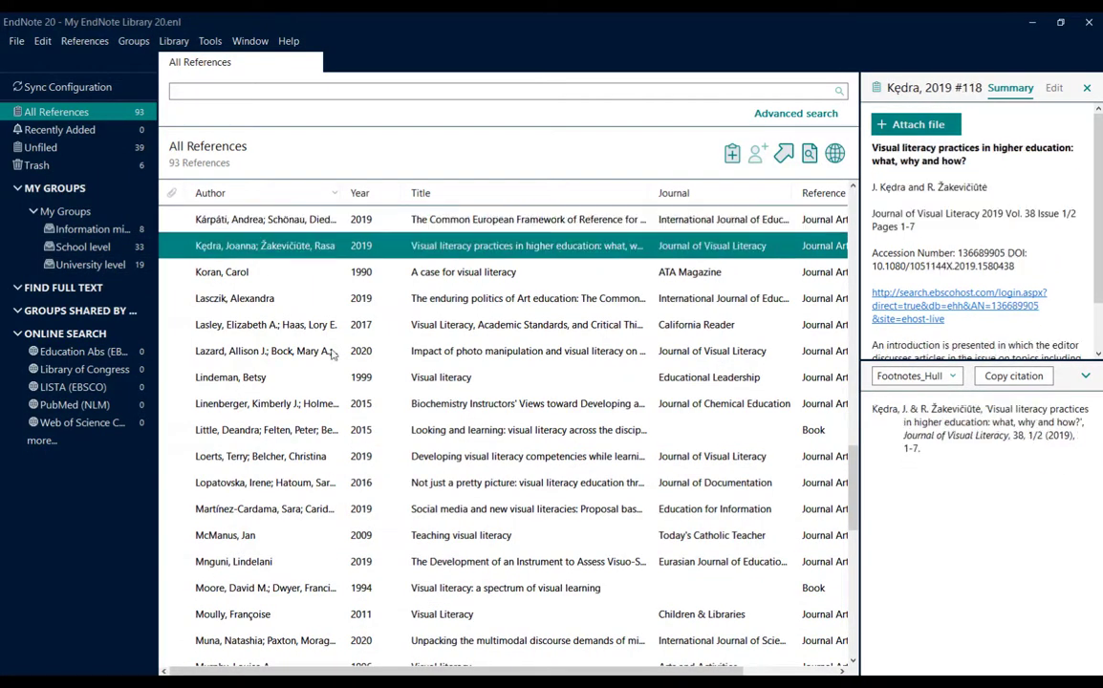
pyautogui.scroll(-10, 299, 520)
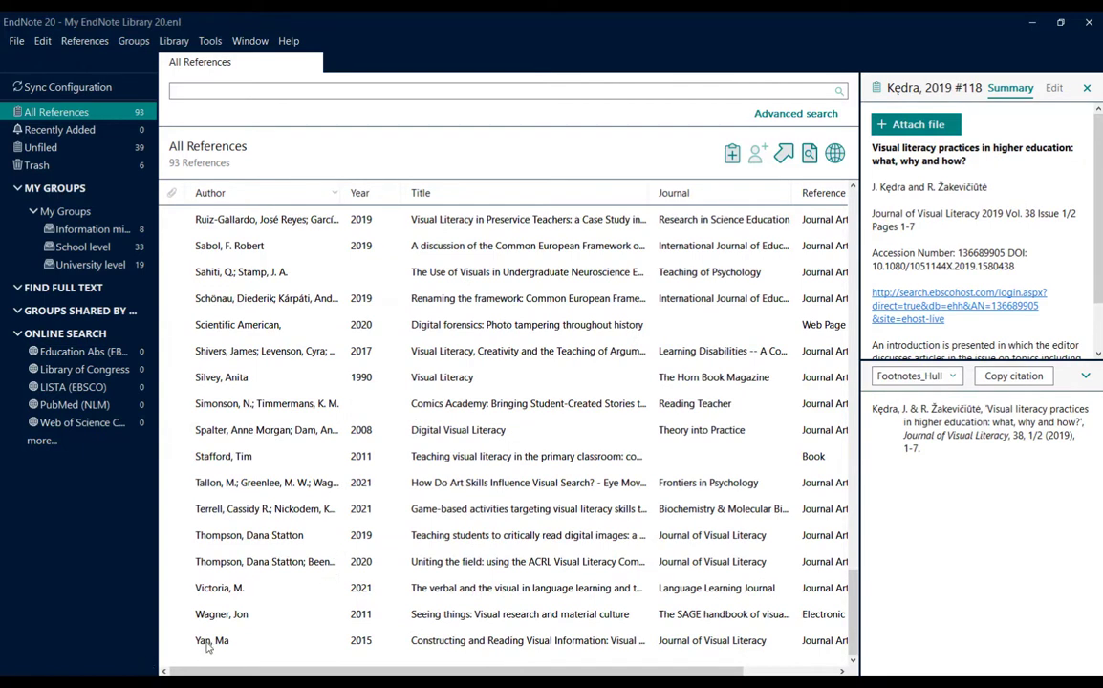
pyautogui.keyDown('shift'); pyautogui.click(202, 645); pyautogui.keyUp('shift')
pyautogui.moveTo(269, 415); pyautogui.dragTo(131, 267)
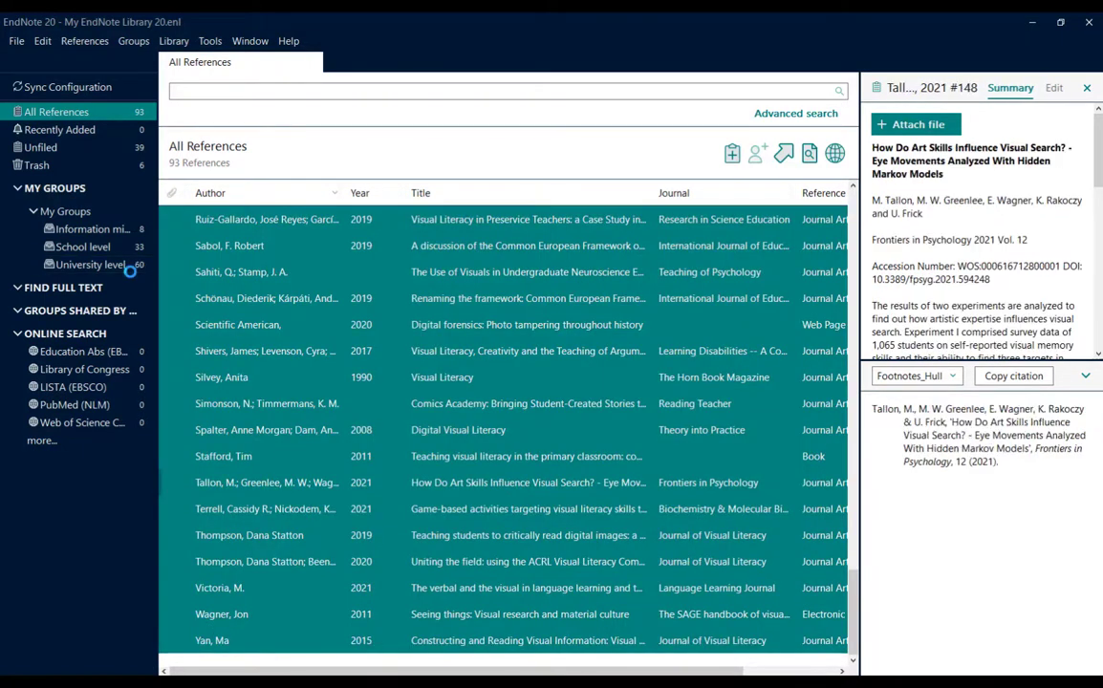
# - Review the Unfiled, School level, Information missing and University level group contents
pyautogui.click(43, 149)
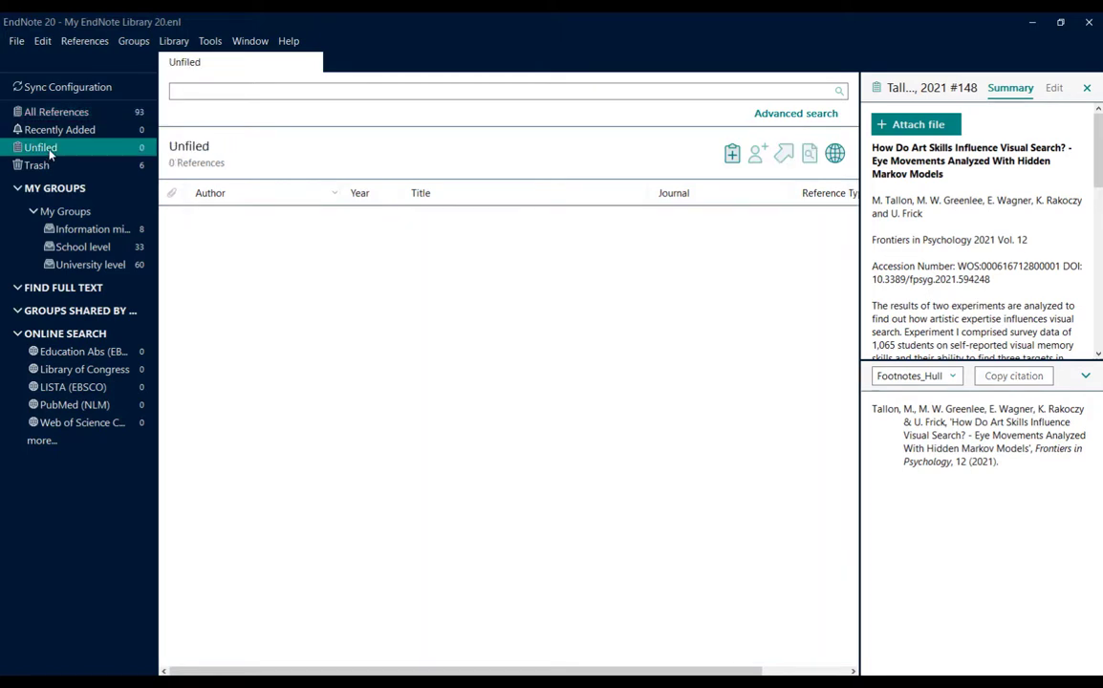
pyautogui.click(78, 247)
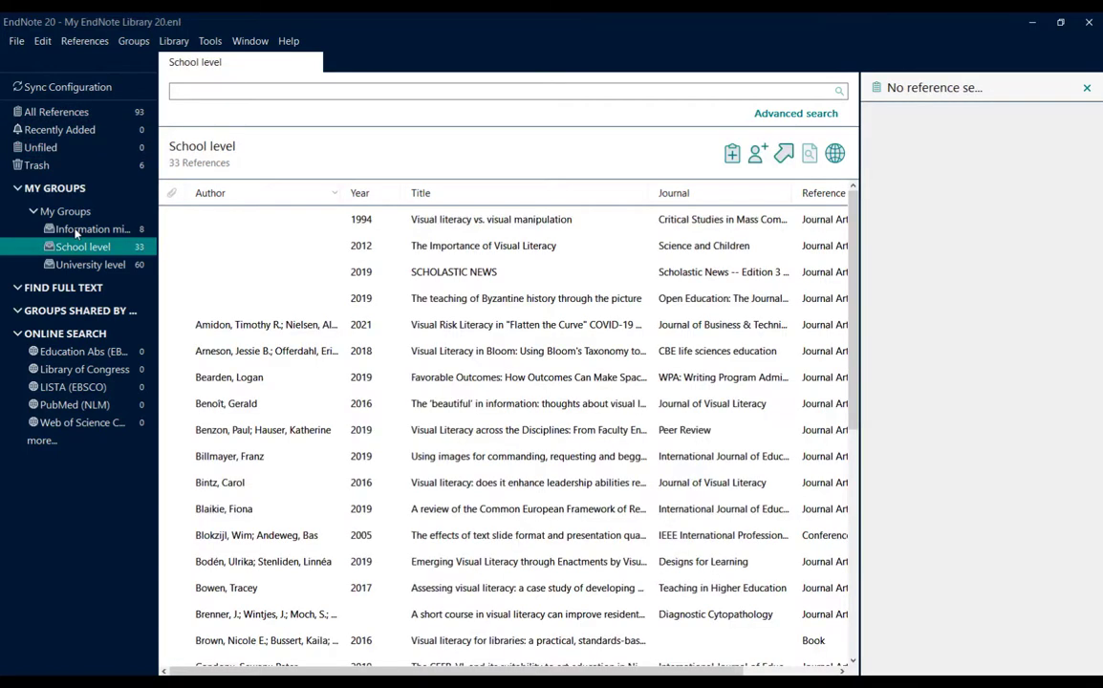
pyautogui.click(86, 230)
pyautogui.click(71, 251)
pyautogui.click(77, 265)
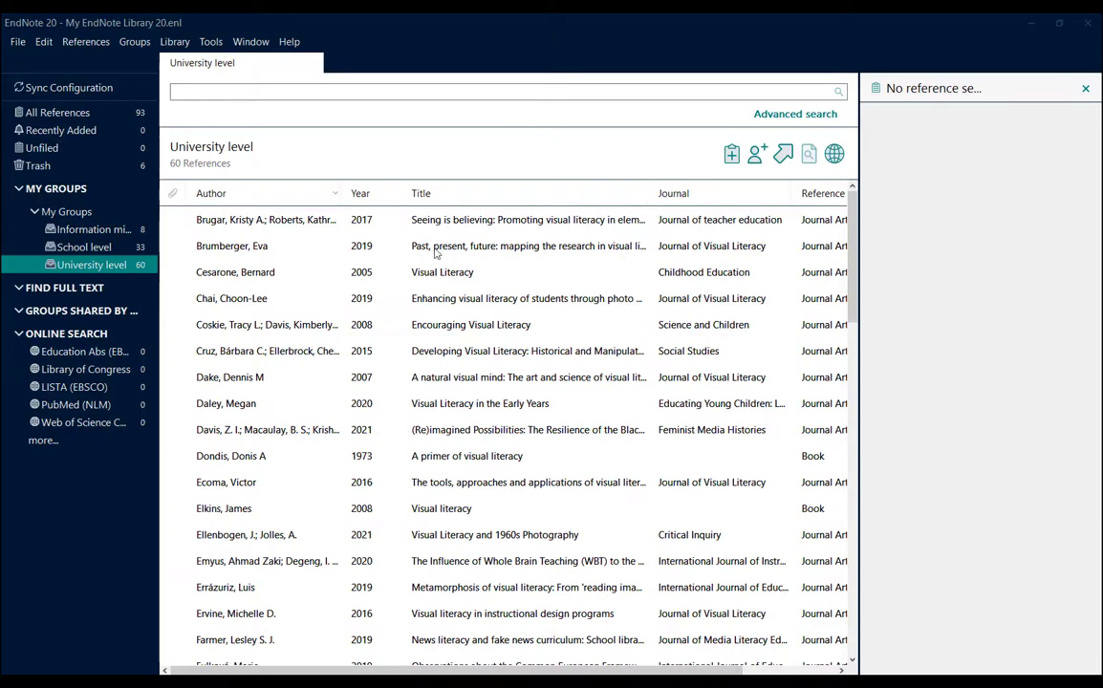
# - Remove Brugar 2017 from University level and file it into School level instead
pyautogui.click(295, 225)
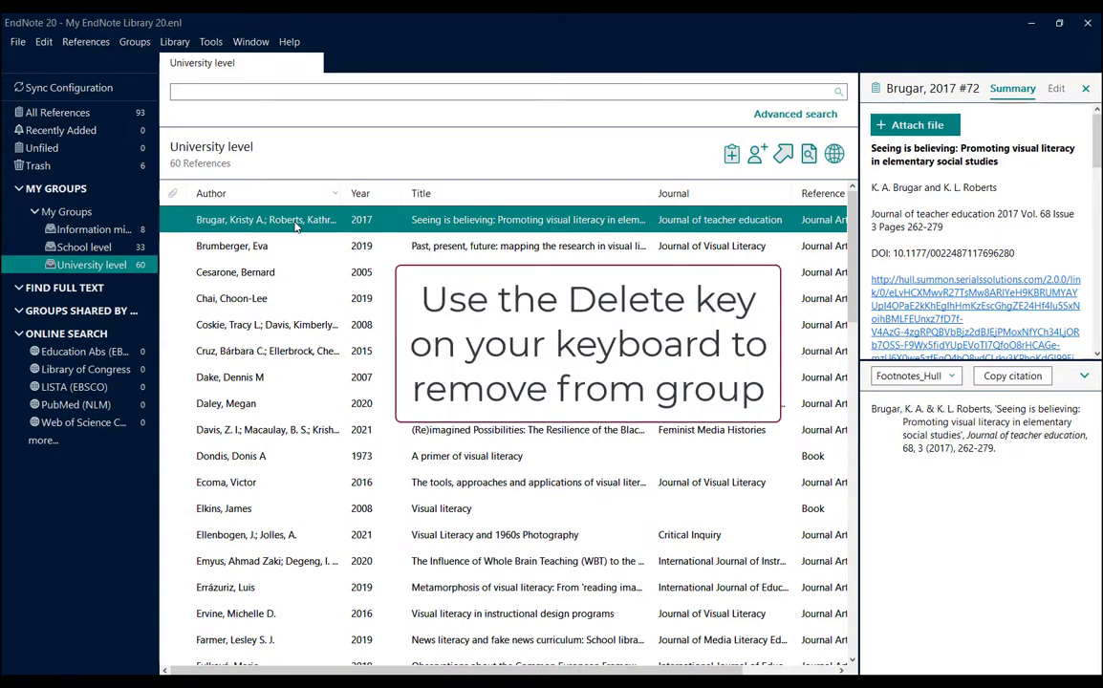
pyautogui.press('Delete')
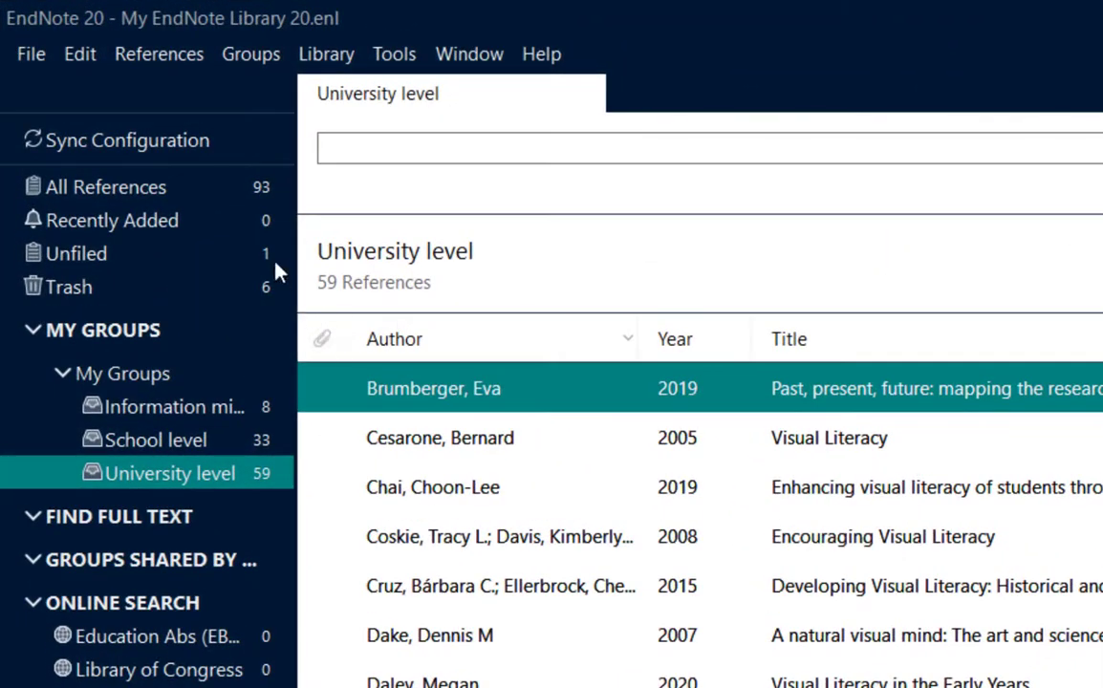
pyautogui.click(278, 258)
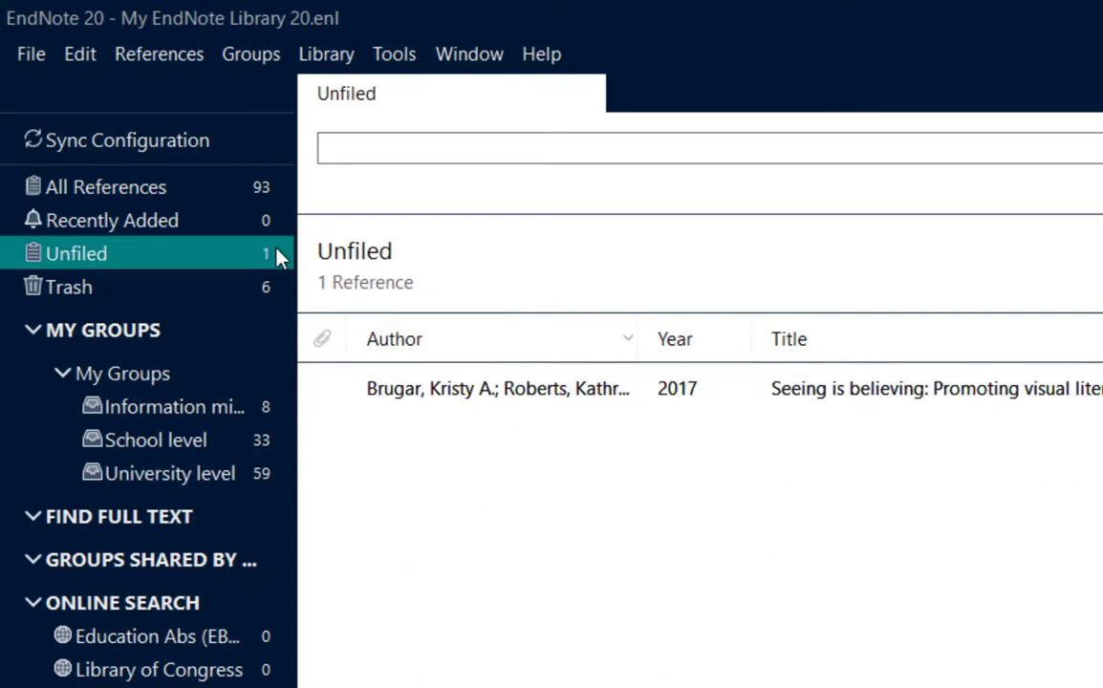
pyautogui.click(489, 401)
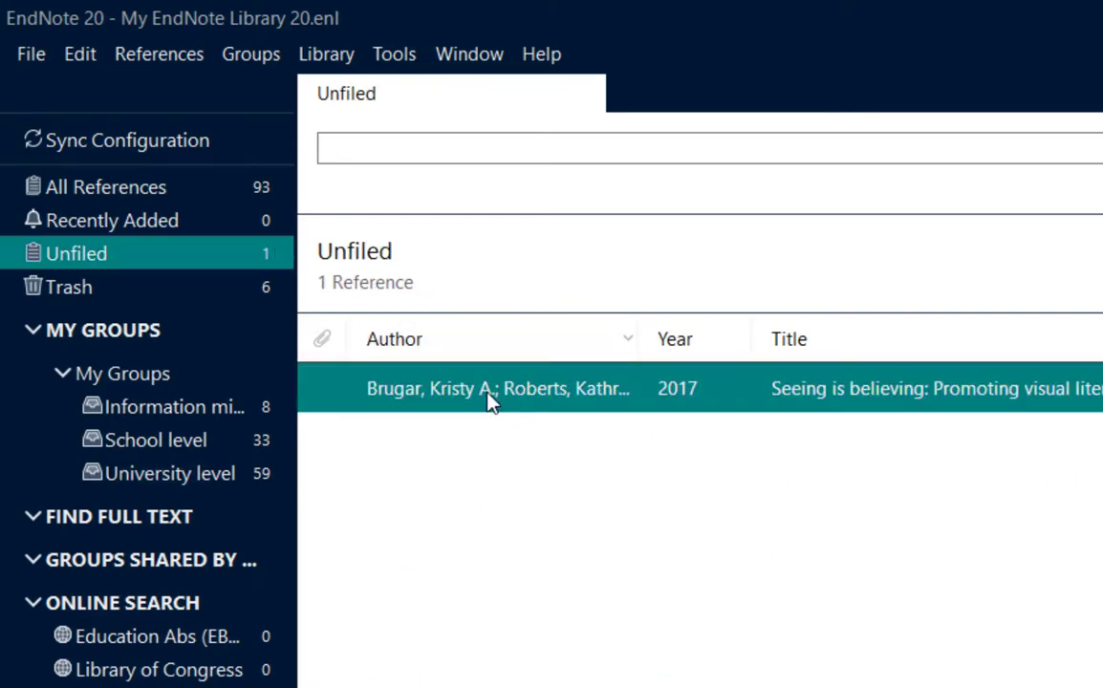
pyautogui.moveTo(564, 397); pyautogui.dragTo(212, 448)
pyautogui.click(211, 481)
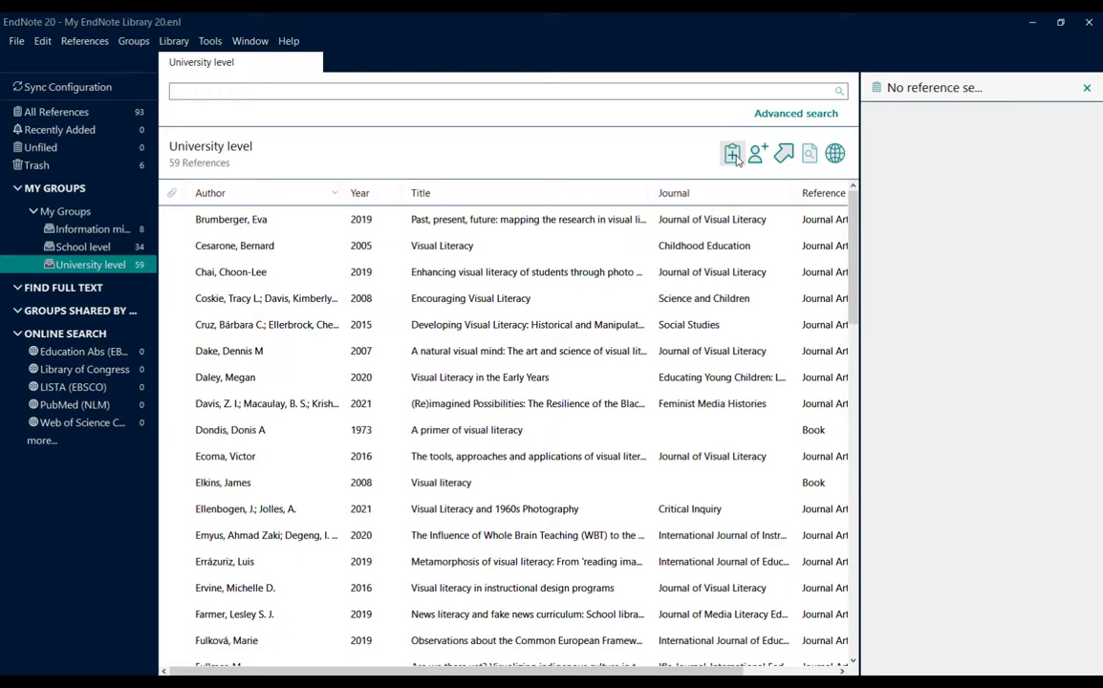
# - Select the My Groups group set to see all 93 references combined
pyautogui.click(119, 121)
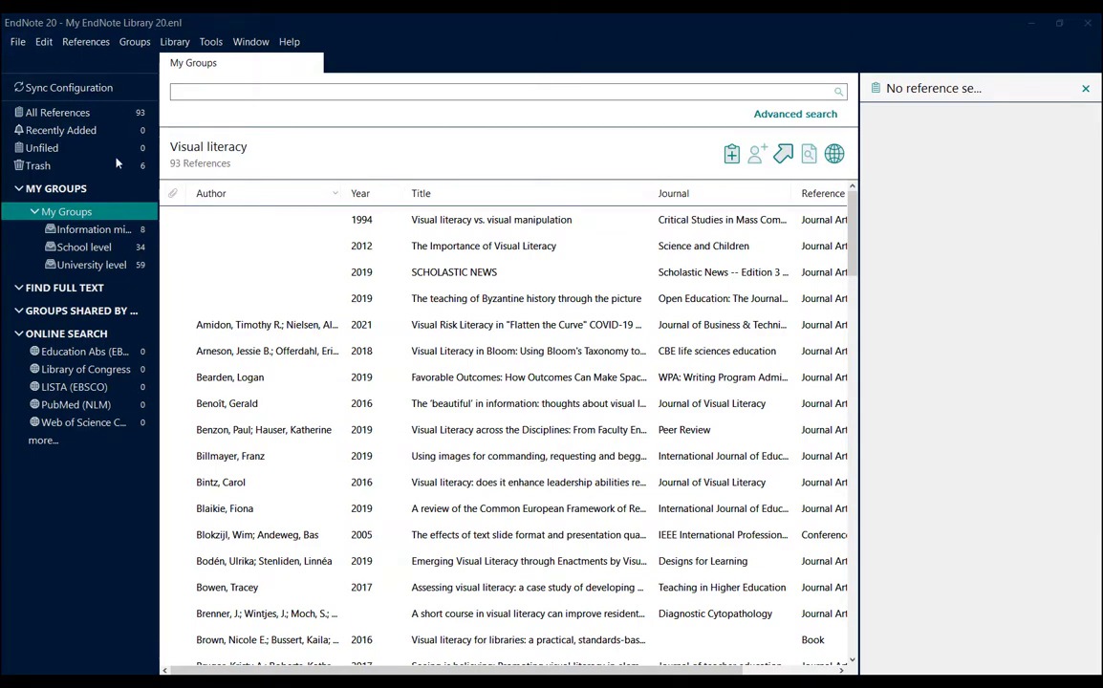
# - Create a new group set named 'Visual literacy' under My Groups
pyautogui.rightClick(121, 195)
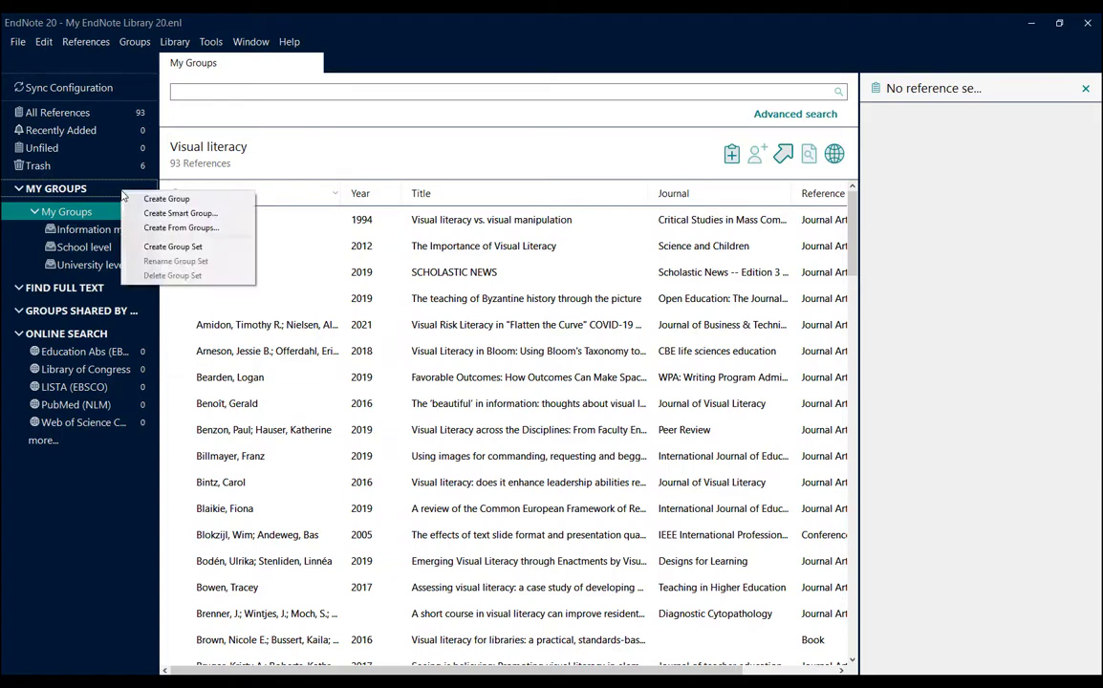
pyautogui.click(167, 246)
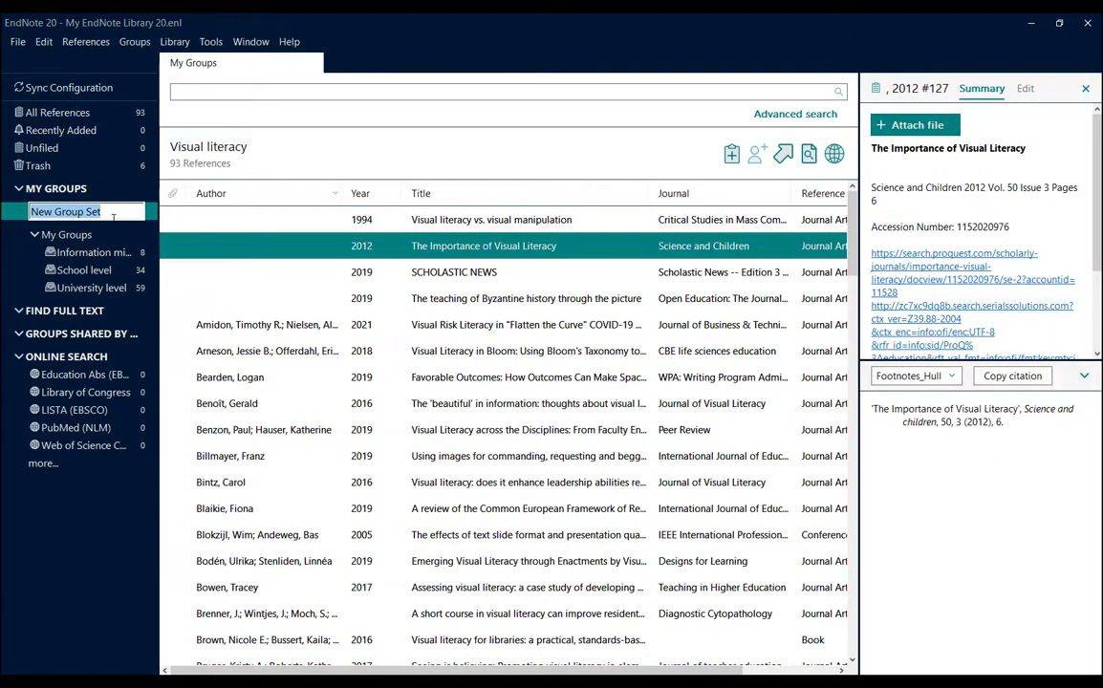
pyautogui.write('Visual literacy')
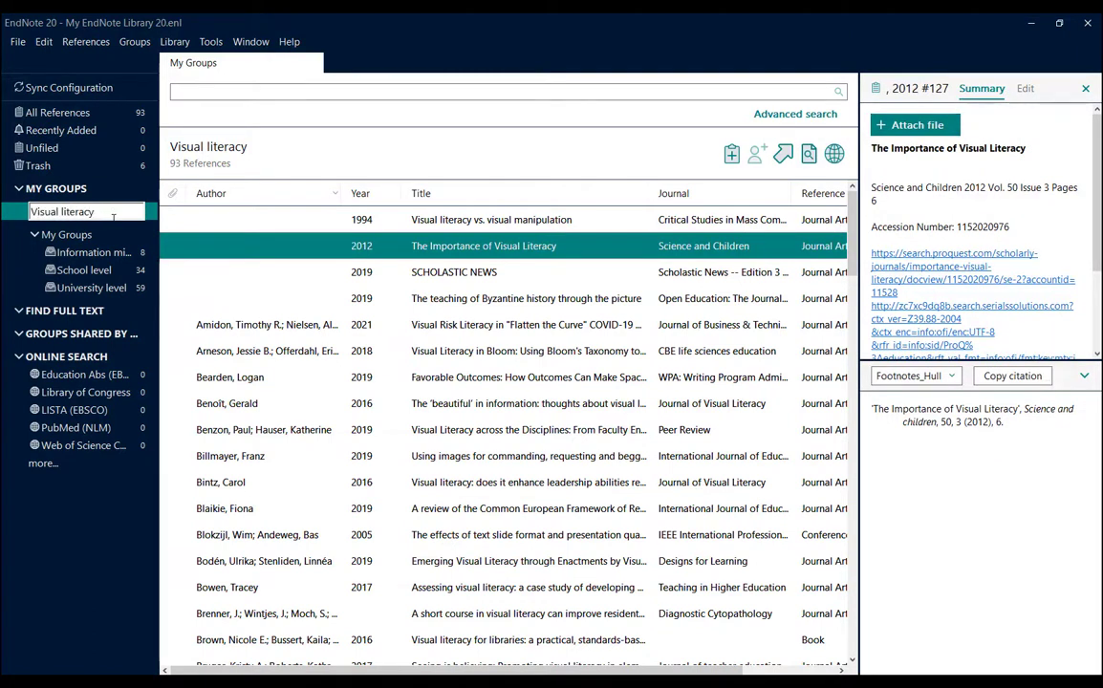
pyautogui.press('Return')
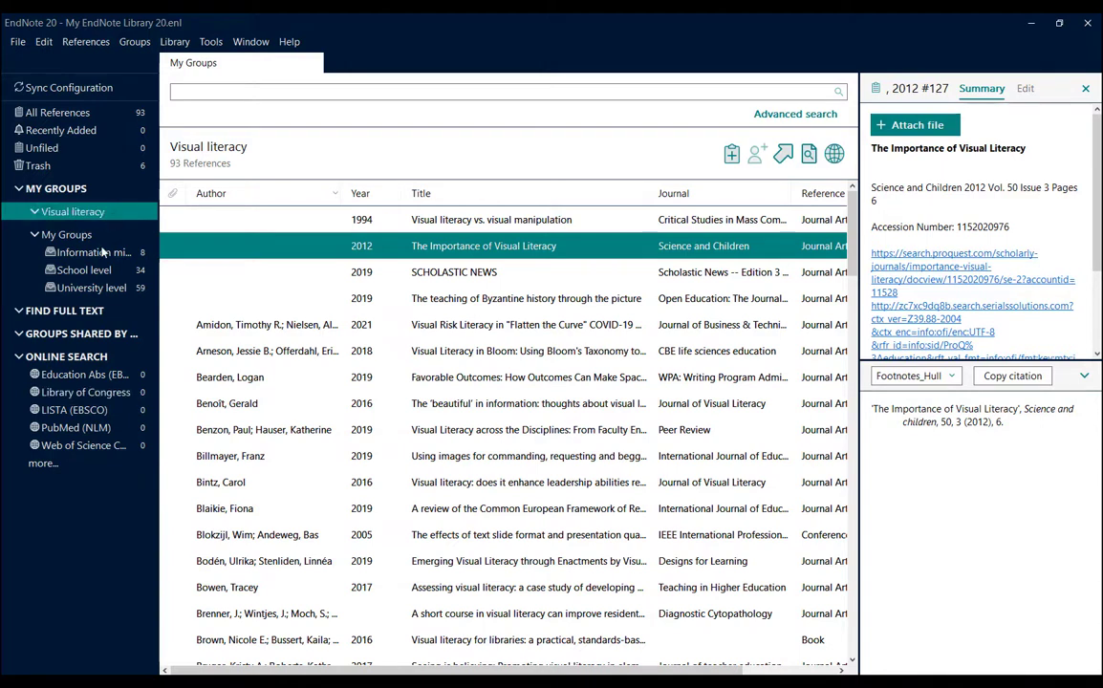
# - Move the School level and University level groups into the Visual literacy set
pyautogui.click(98, 272)
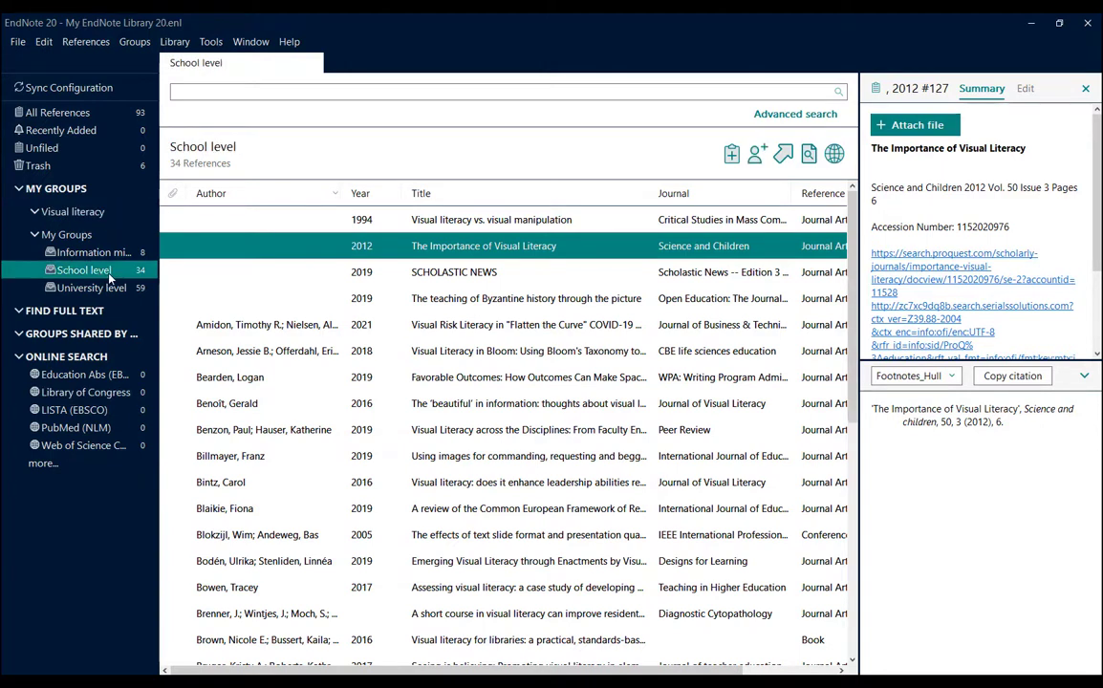
pyautogui.moveTo(109, 274); pyautogui.dragTo(91, 218)
pyautogui.click(88, 287)
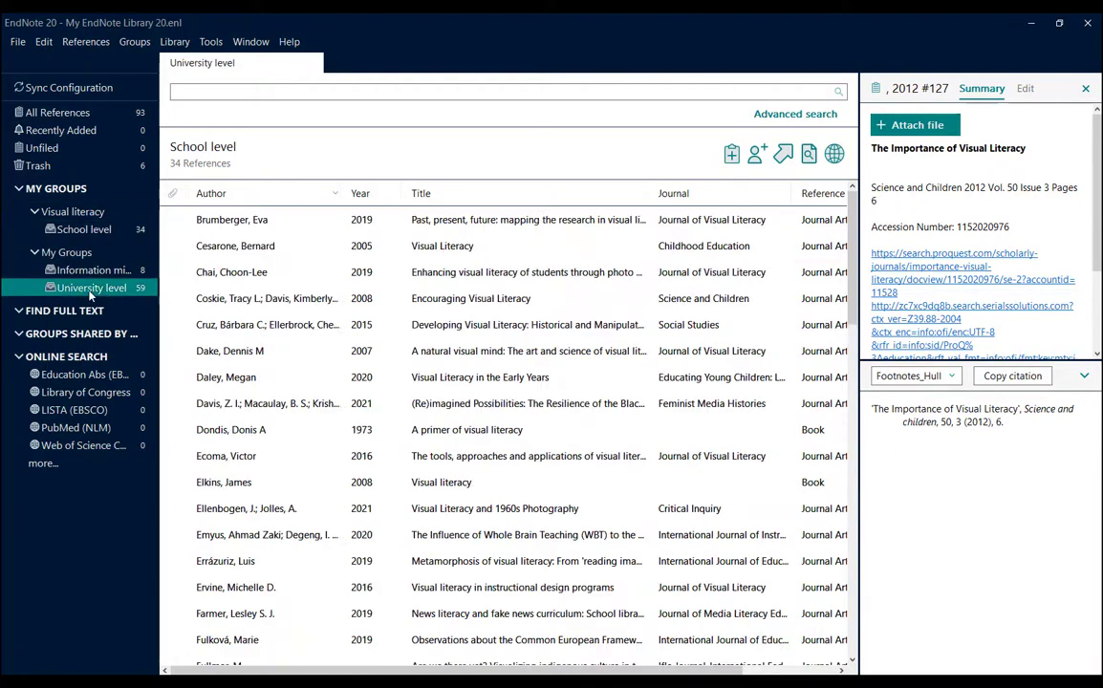
pyautogui.moveTo(102, 295); pyautogui.dragTo(84, 212)
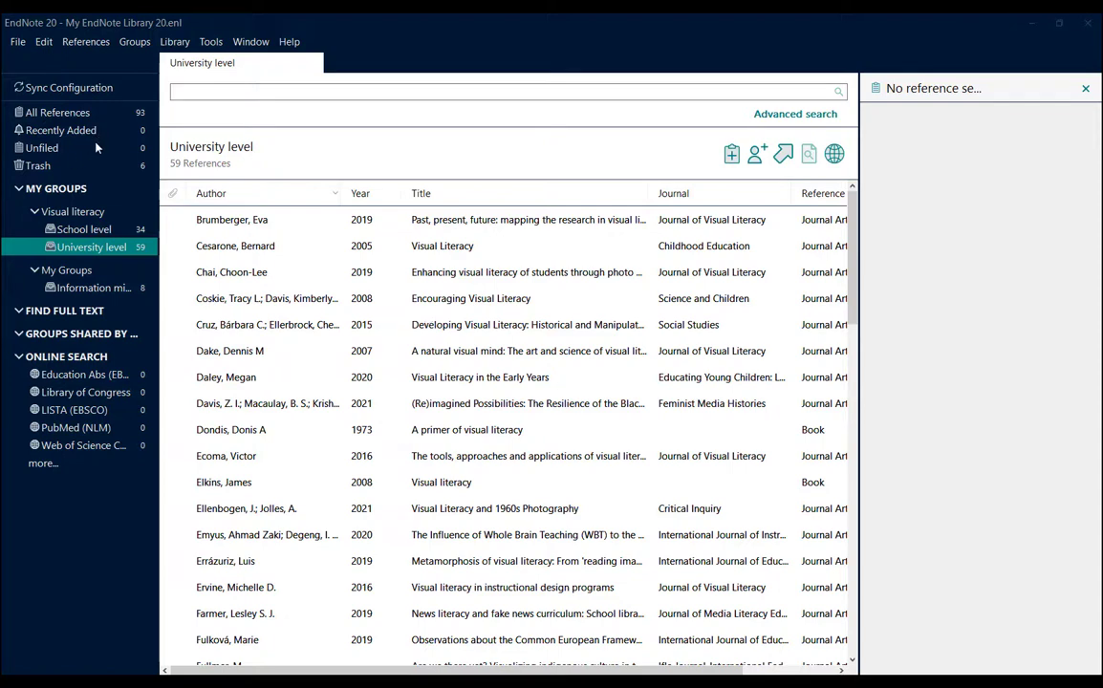
# - Create a new group set named 'Thesis chapters'
pyautogui.rightClick(76, 189)
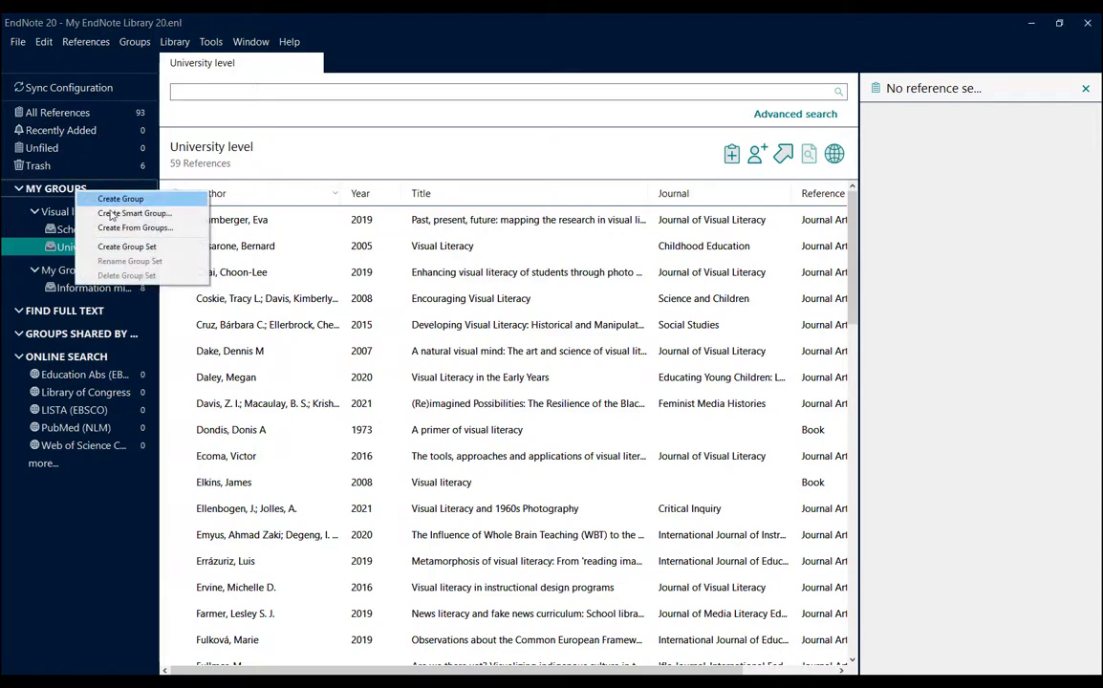
pyautogui.click(126, 247)
pyautogui.write('Thesis chapters')
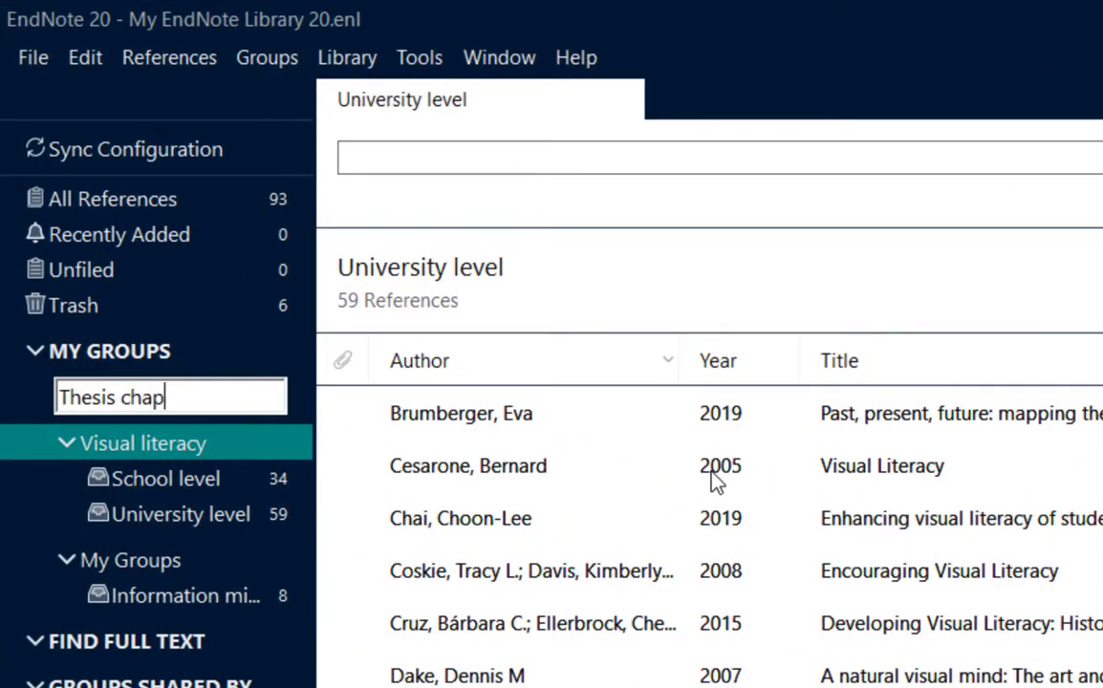
pyautogui.press('Return')
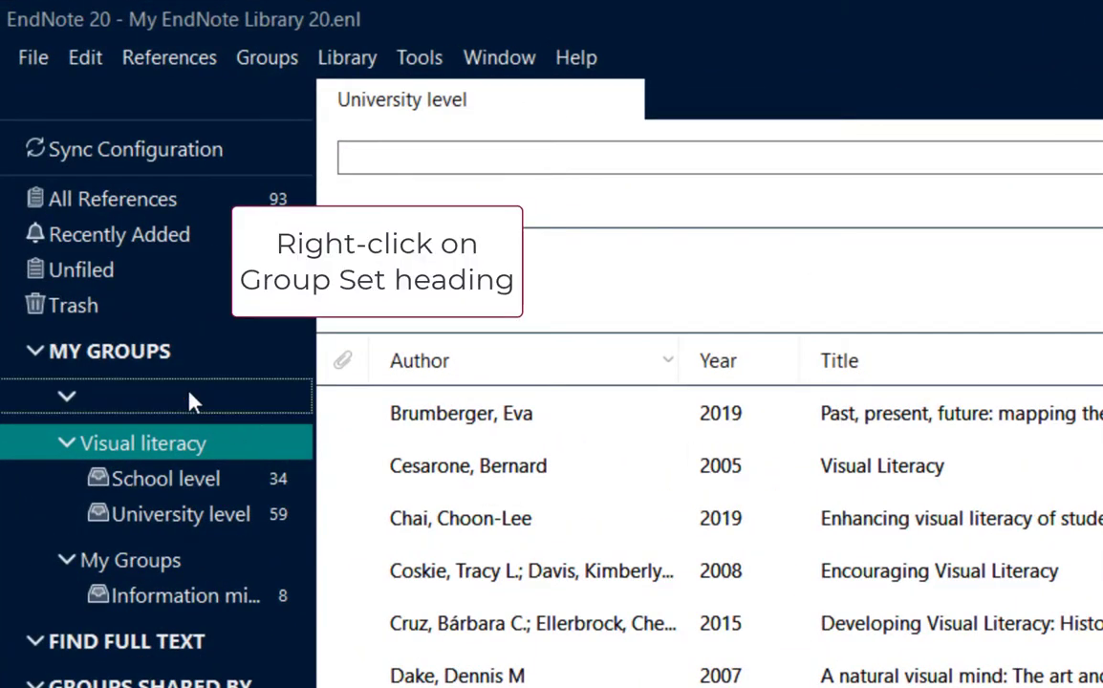
# - Add a group named 'Chapter 1' inside the Thesis chapters set
pyautogui.rightClick(192, 396)
pyautogui.click(244, 412)
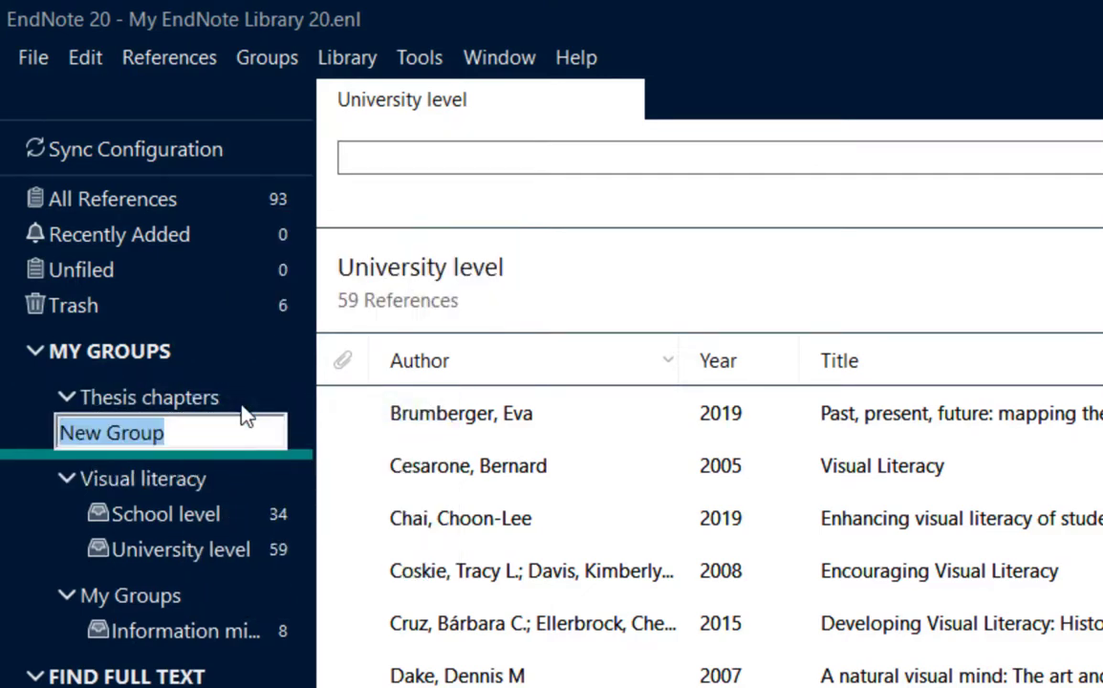
pyautogui.write('Chapter')
pyautogui.press('BackSpace')
pyautogui.press('BackSpace')
pyautogui.press('BackSpace')
pyautogui.write('ter 1')
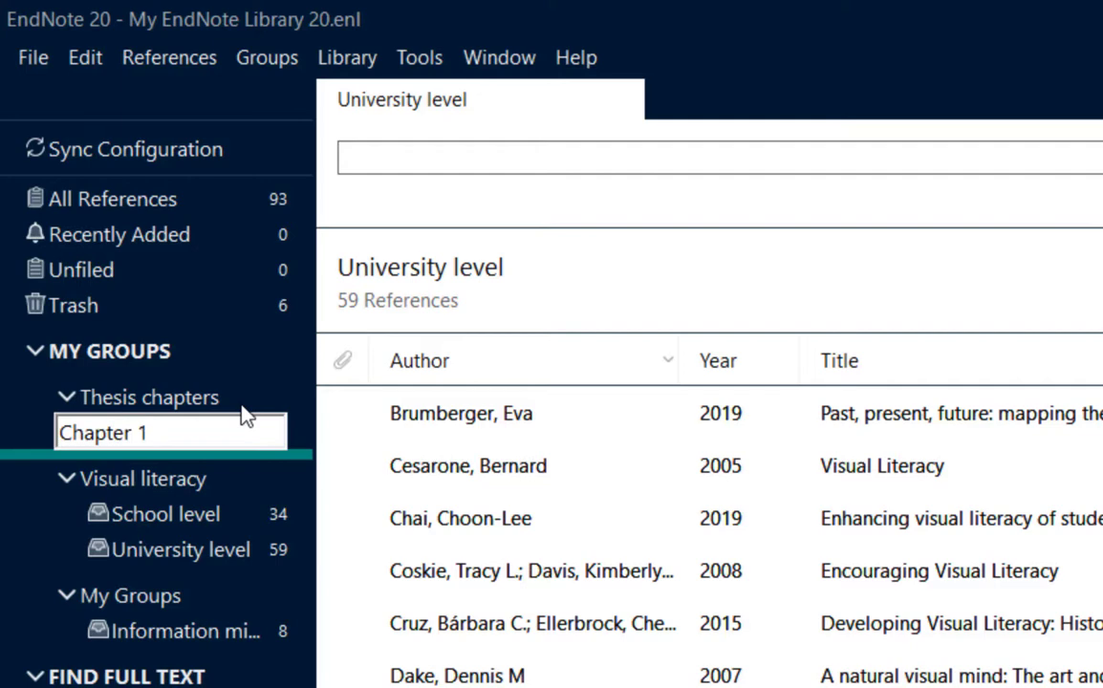
pyautogui.press('Return')
# - Add 'Chapter 2' and 'Chapter 3' groups to the Thesis chapters set
pyautogui.rightClick(242, 409)
pyautogui.click(274, 428)
pyautogui.write('Ch')
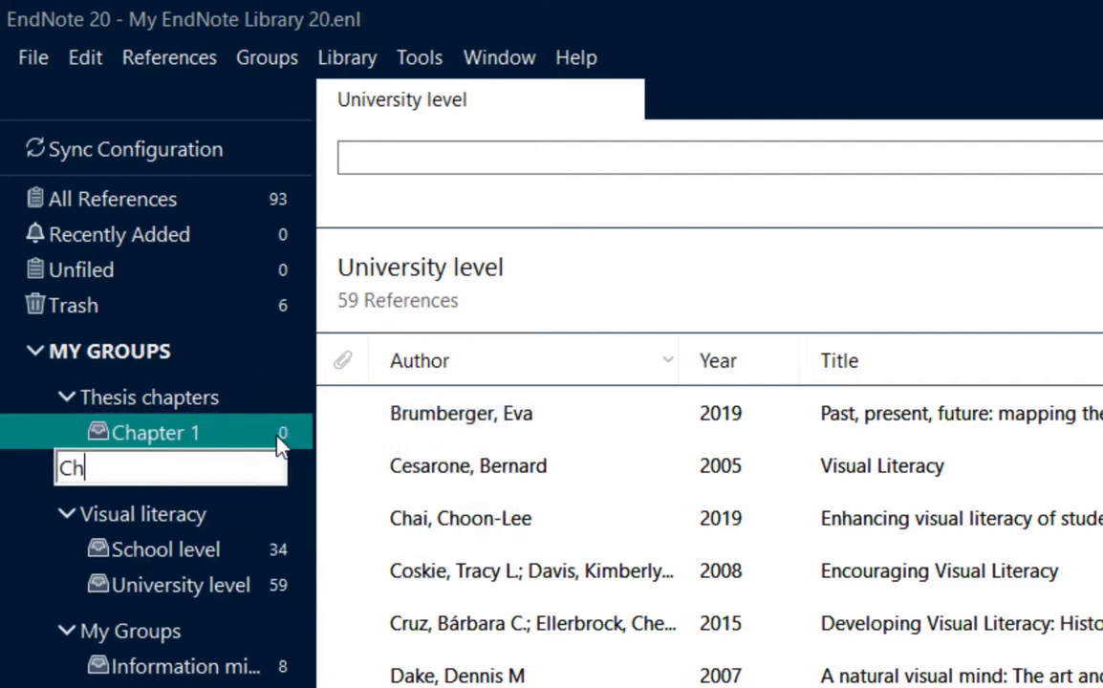
pyautogui.write('apter 2')
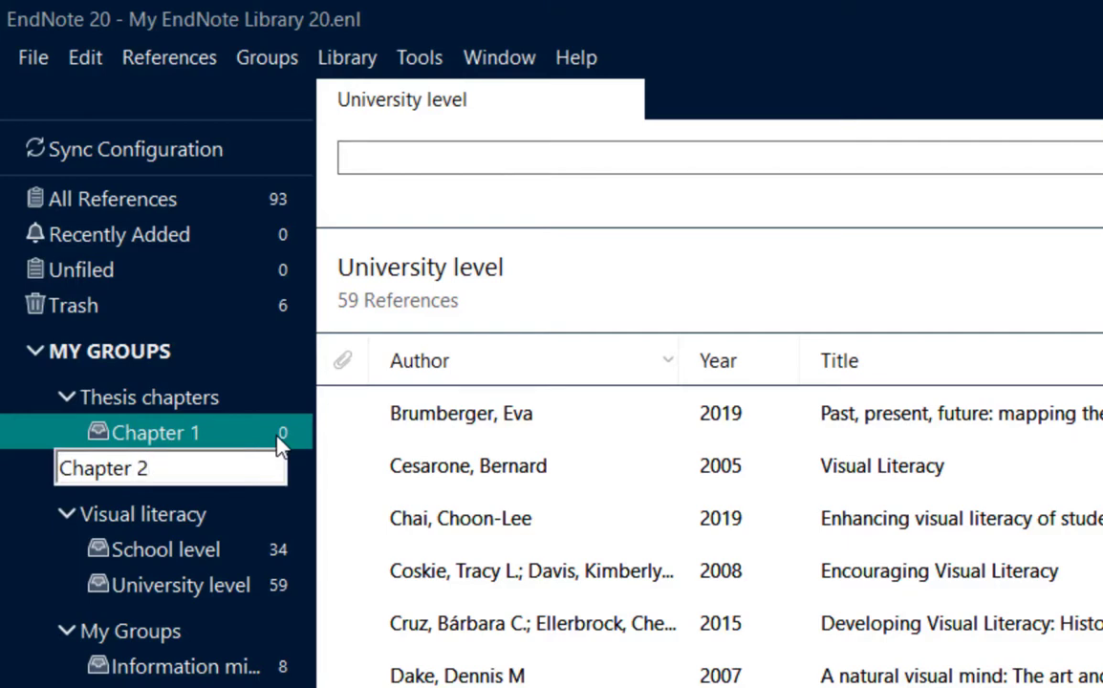
pyautogui.press('Return')
pyautogui.rightClick(211, 402)
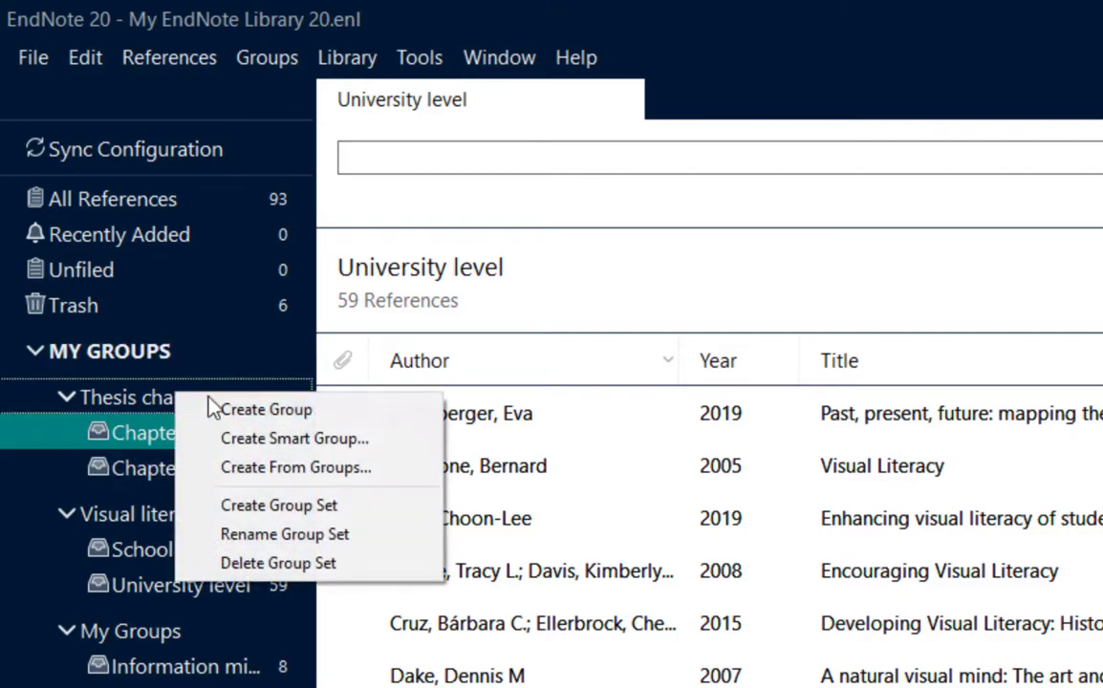
pyautogui.click(229, 418)
pyautogui.write('Chapter 3')
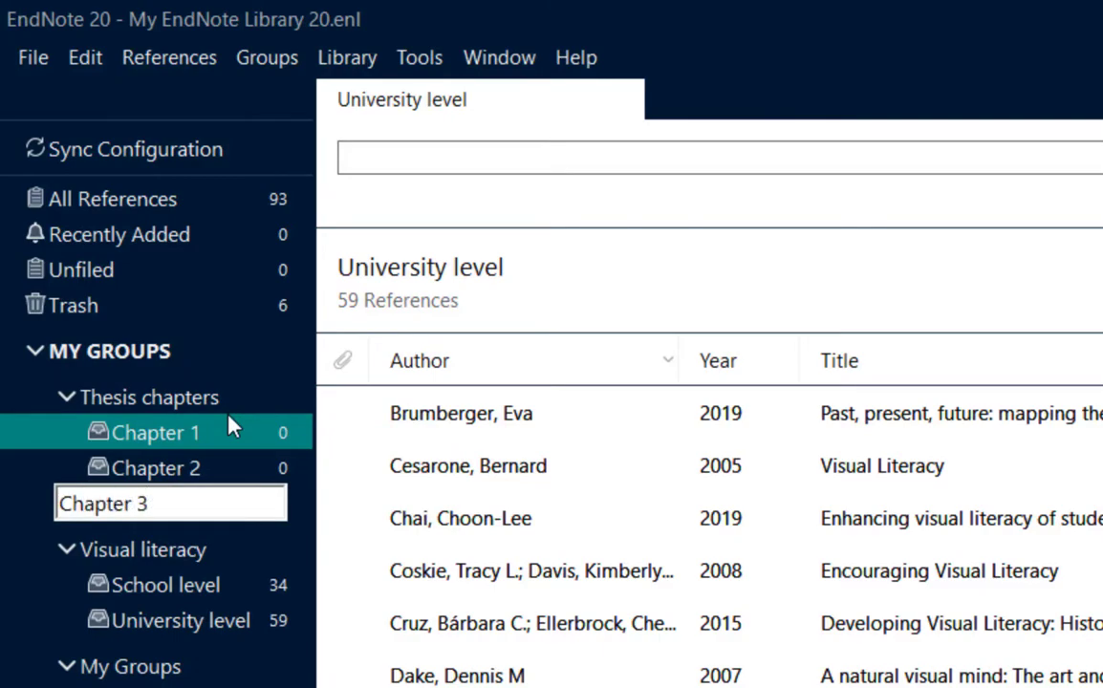
pyautogui.press('Return')
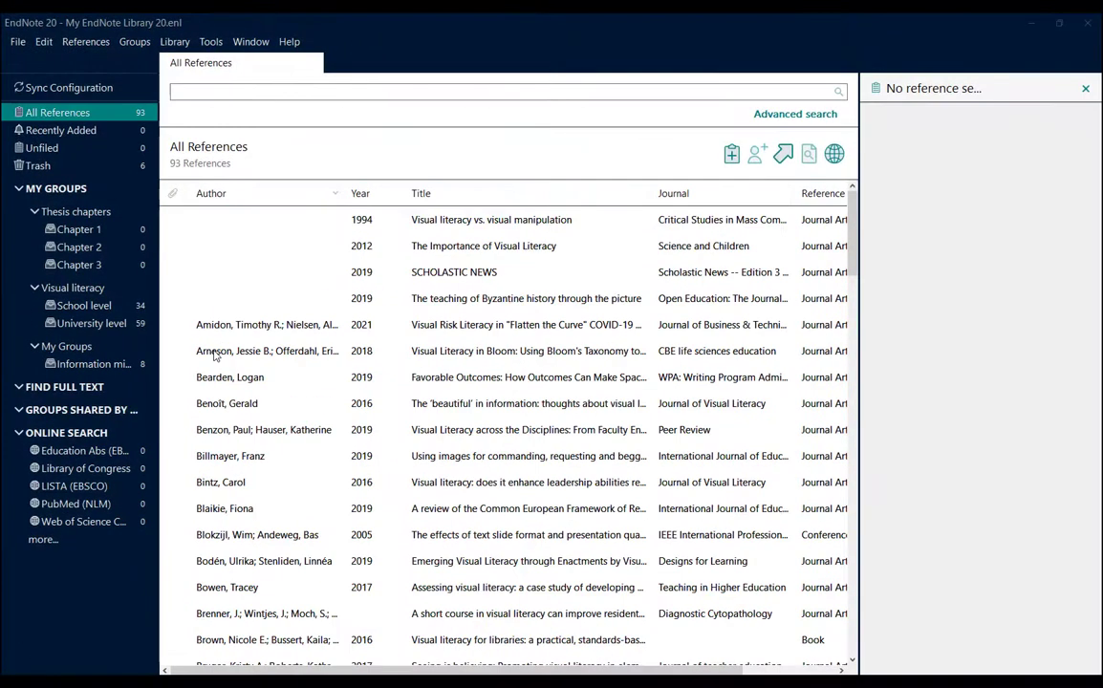
# - File five selected references, from Arneson 2018 to Brown, into Chapter 1
pyautogui.click(216, 353)
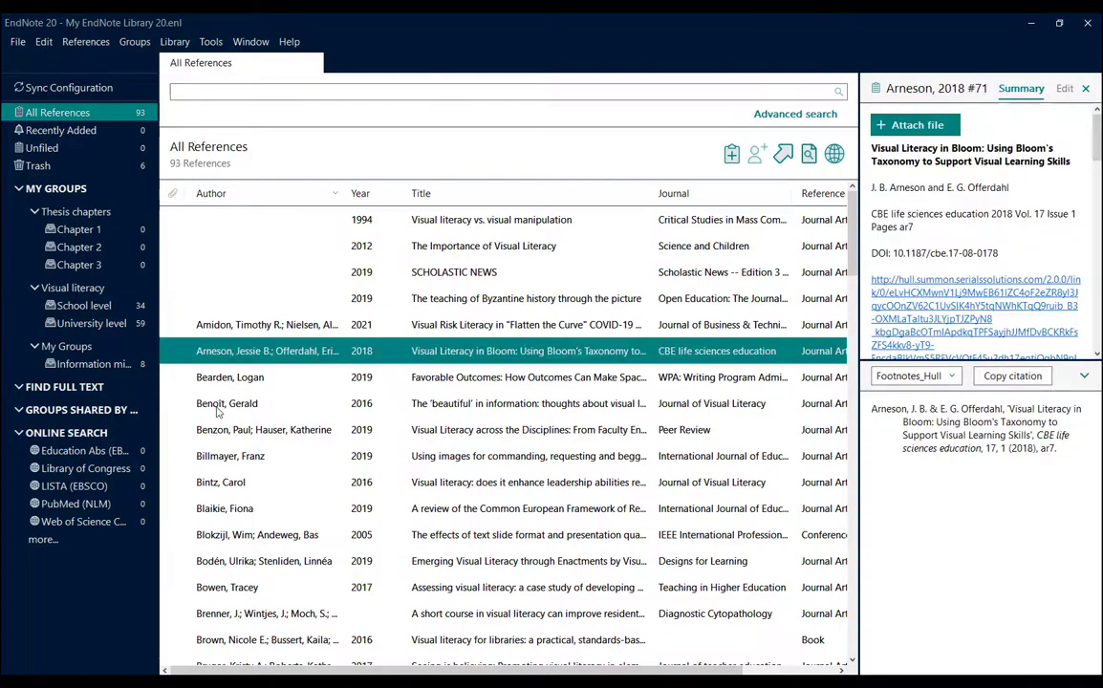
pyautogui.keyDown('ctrl'); pyautogui.click(220, 457); pyautogui.keyUp('ctrl')
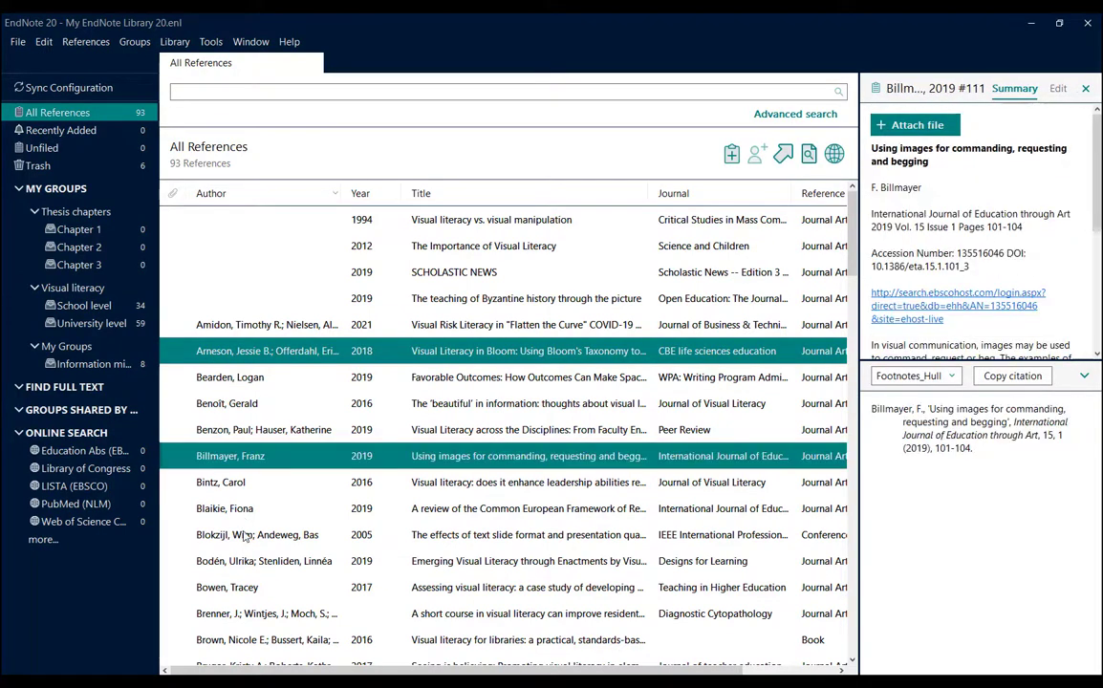
pyautogui.keyDown('ctrl'); pyautogui.click(221, 508); pyautogui.keyUp('ctrl')
pyautogui.keyDown('ctrl'); pyautogui.click(222, 534); pyautogui.keyUp('ctrl')
pyautogui.keyDown('ctrl'); pyautogui.click(230, 640); pyautogui.keyUp('ctrl')
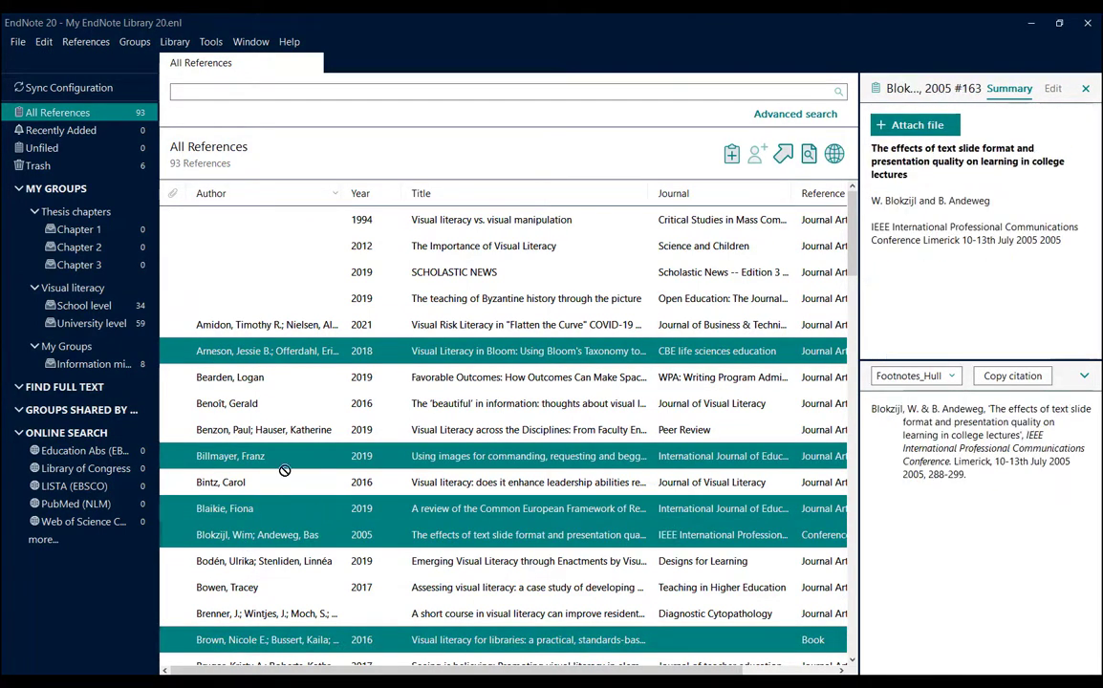
pyautogui.moveTo(123, 325); pyautogui.dragTo(113, 236)
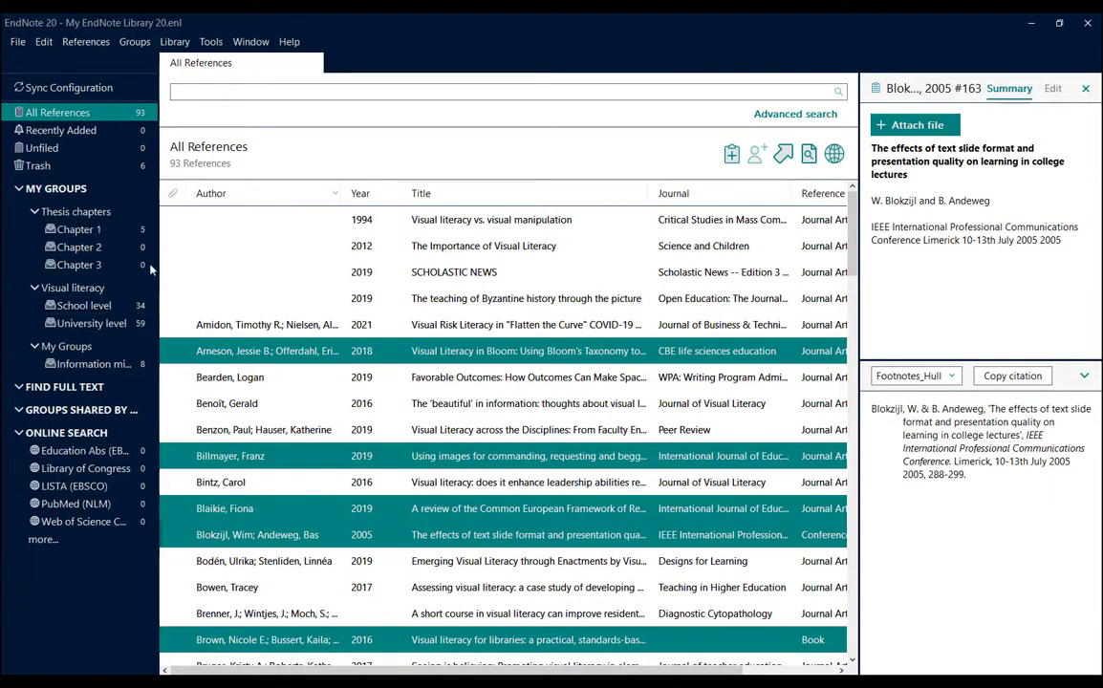
# - File the three references from Arneson through Benoit into Chapter 2
pyautogui.click(296, 354)
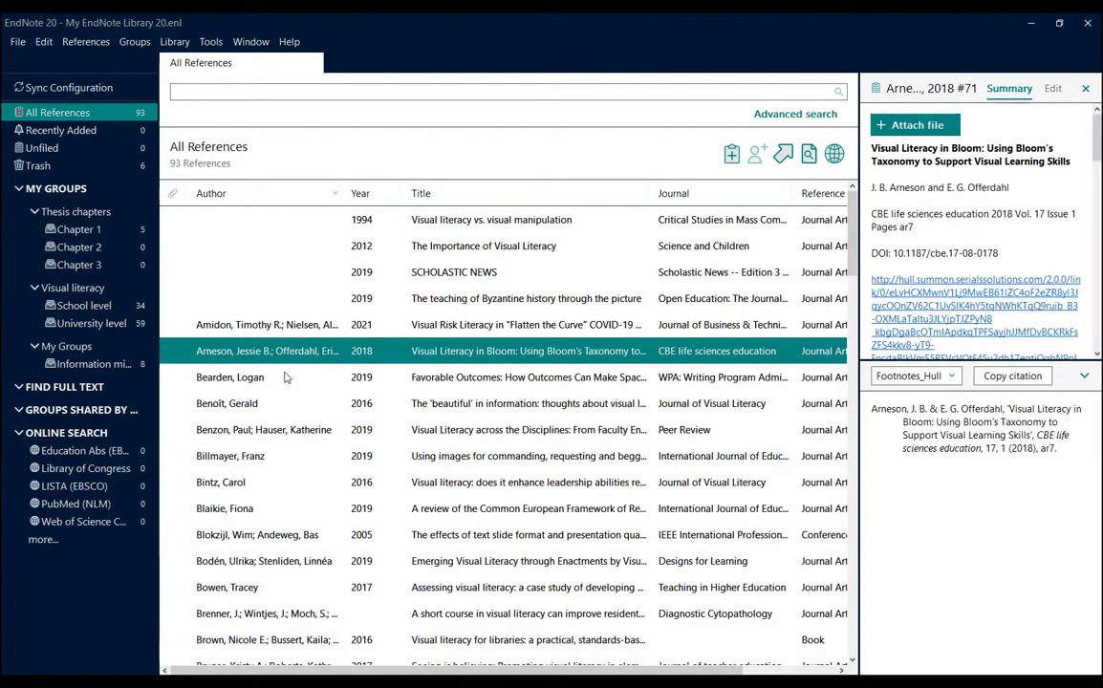
pyautogui.hotkey('shift', 'Down')
pyautogui.hotkey('shift', 'Down')
pyautogui.moveTo(278, 360); pyautogui.dragTo(106, 244)
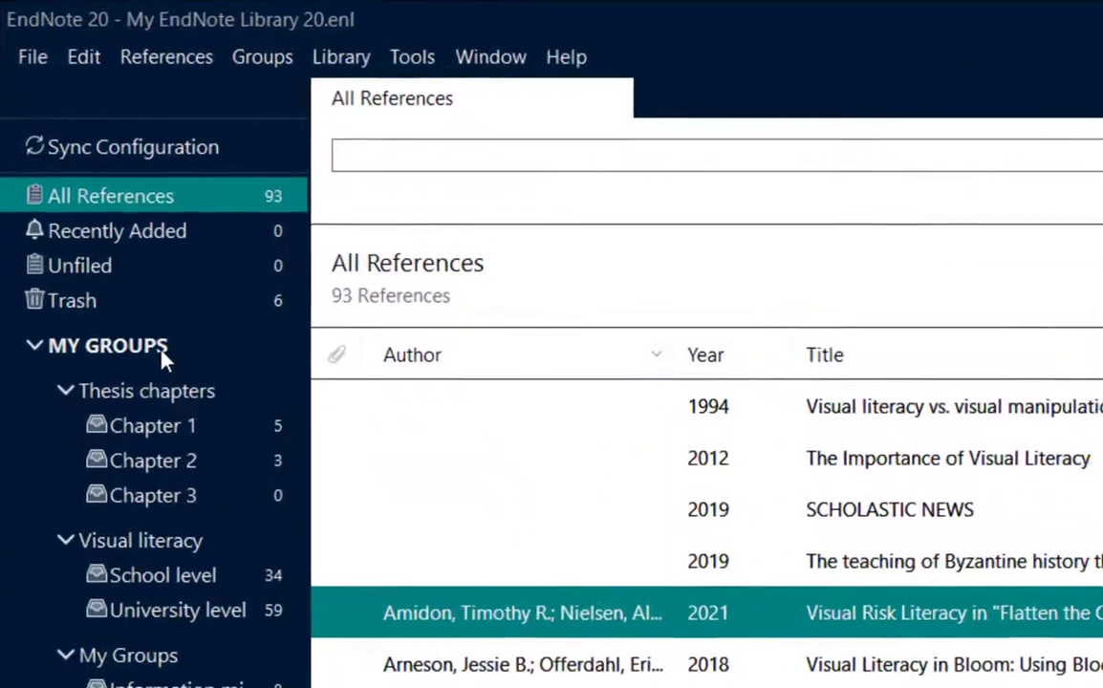
pyautogui.rightClick(162, 355)
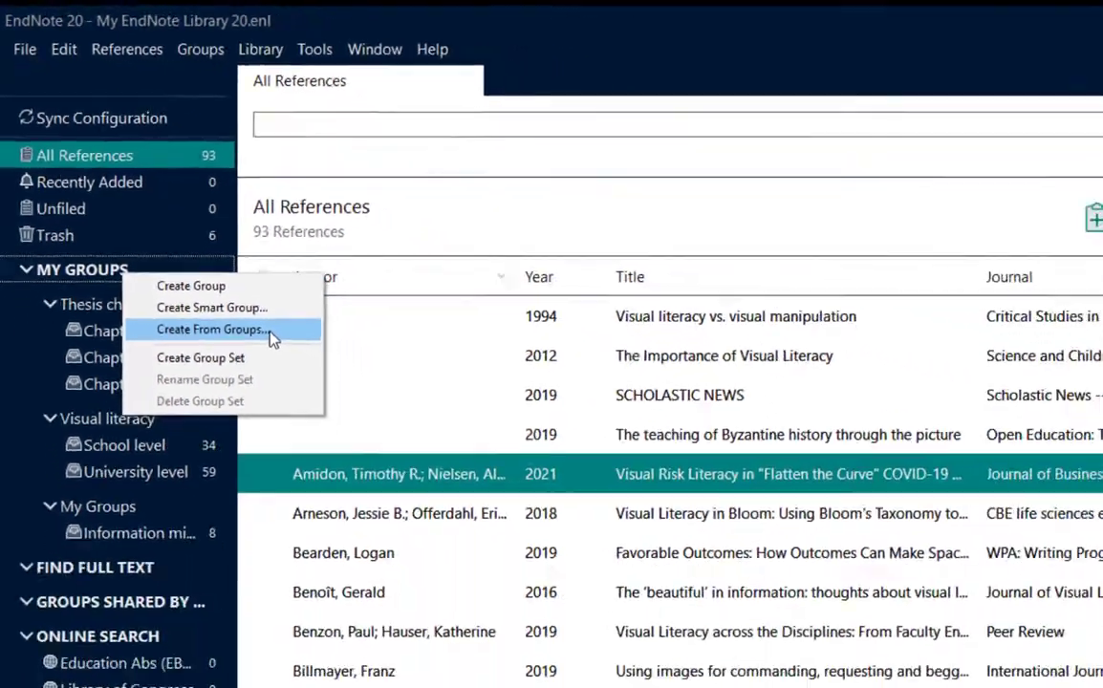
pyautogui.click(362, 433)
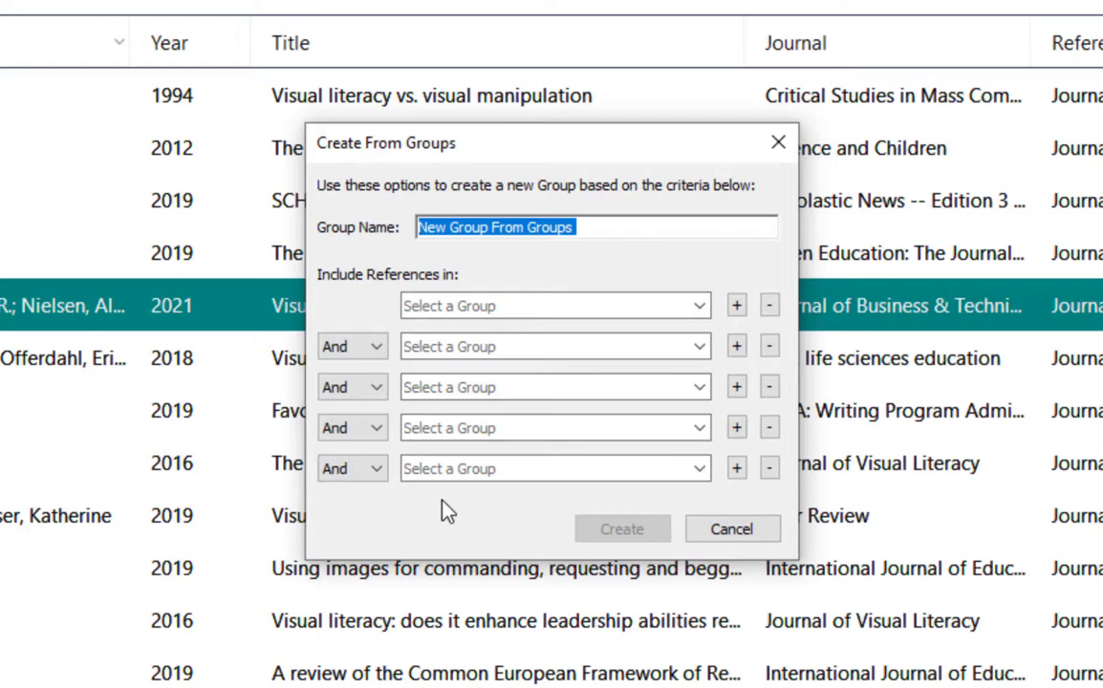
pyautogui.click(720, 532)
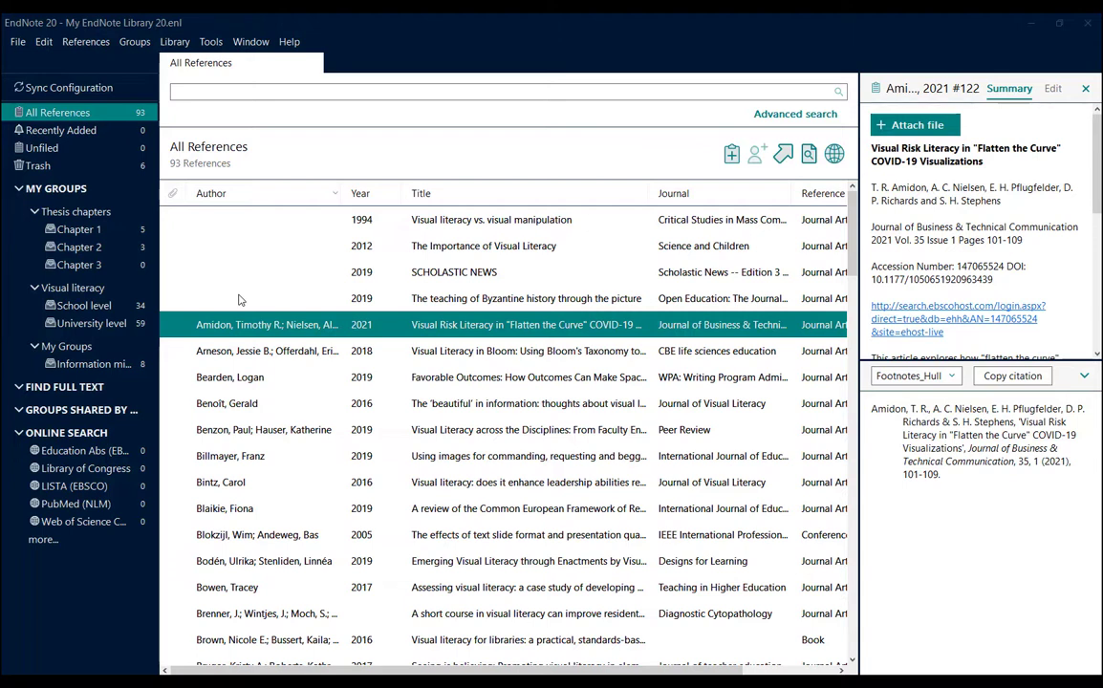
# - Create a 'Journal of Visual Literacy' smart group matching journal title containing 'Journal of Visual Literacy'
pyautogui.rightClick(96, 188)
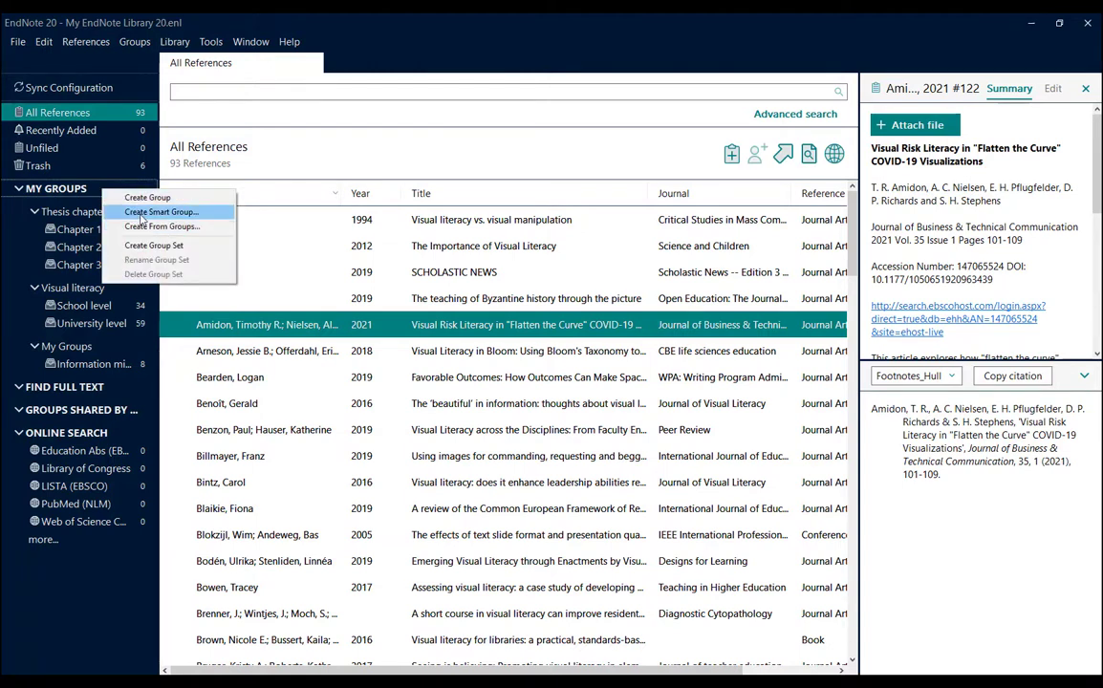
pyautogui.click(142, 213)
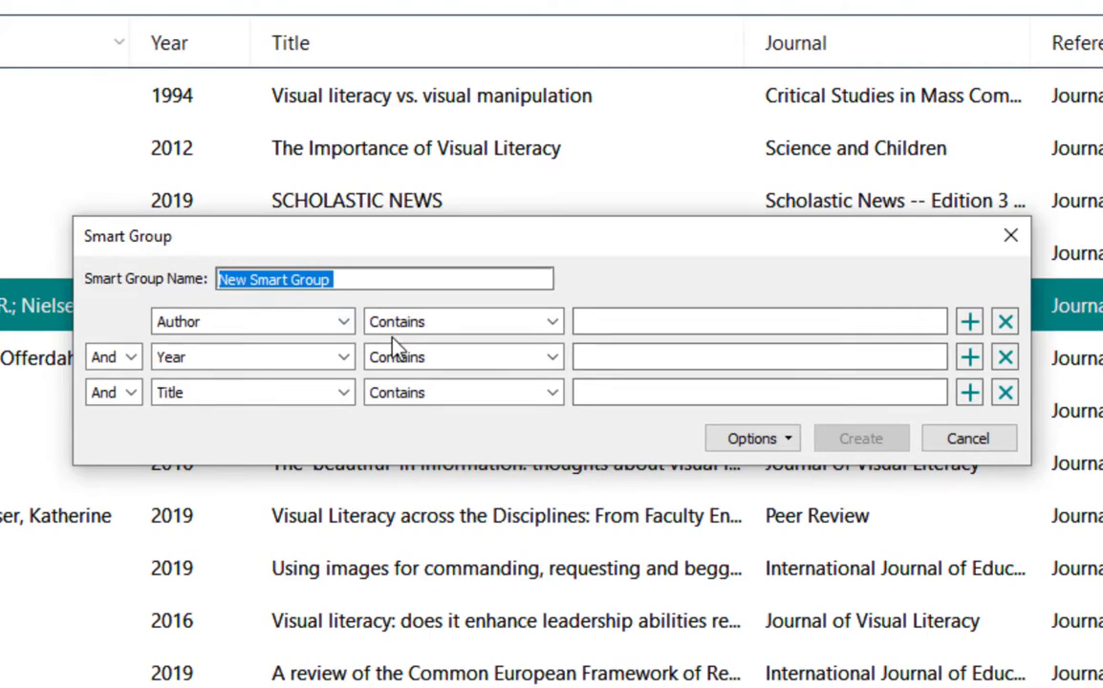
pyautogui.write('Journal ')
pyautogui.write('of Visual ')
pyautogui.write('l')
pyautogui.press('BackSpace')
pyautogui.write('Literacy')
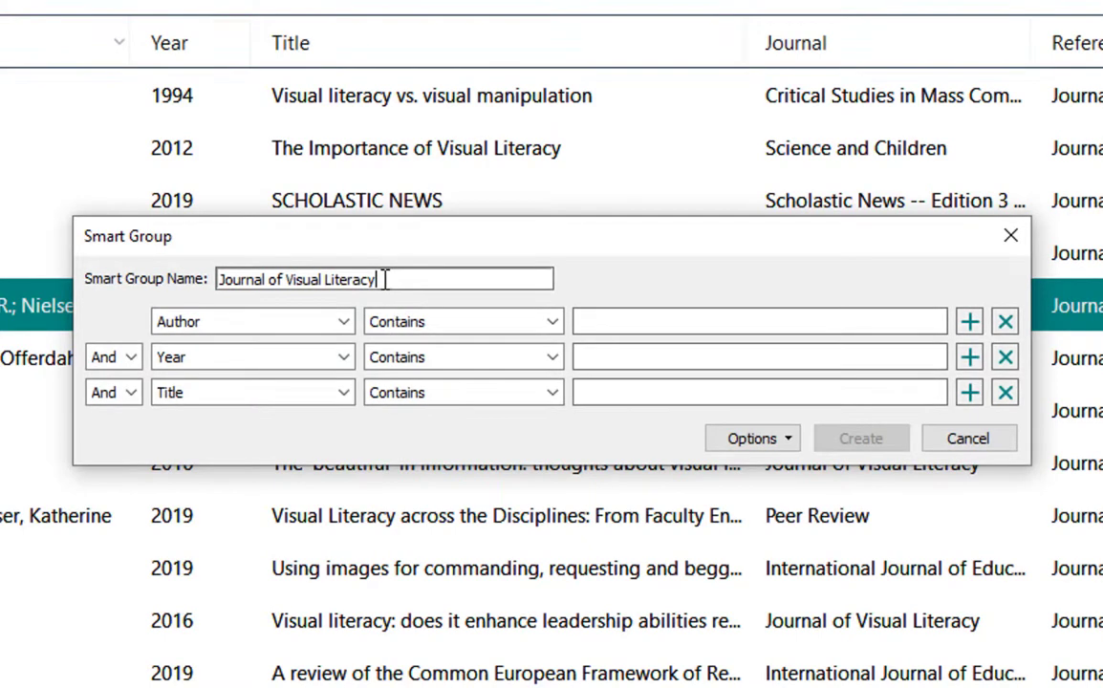
pyautogui.click(342, 322)
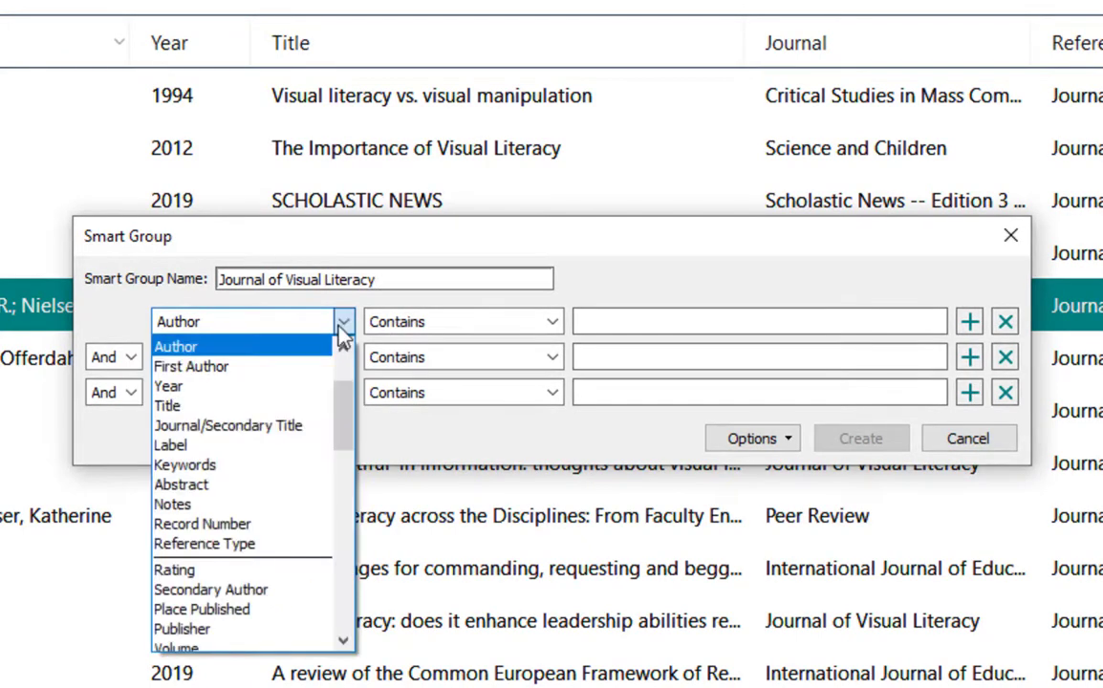
pyautogui.click(304, 426)
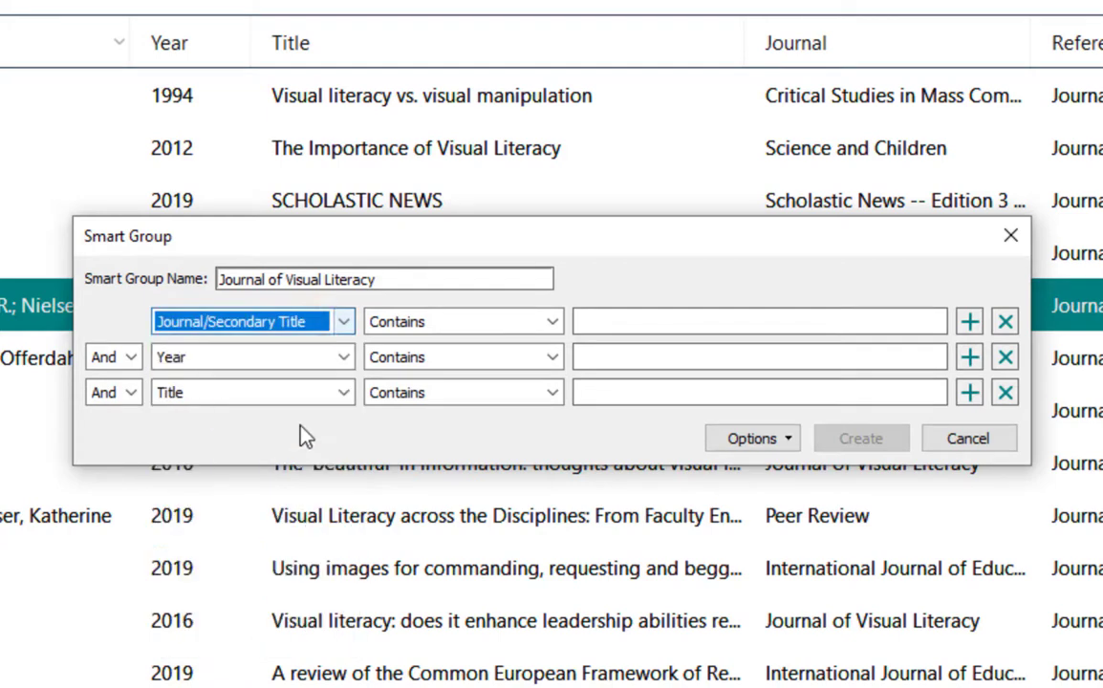
pyautogui.click(602, 323)
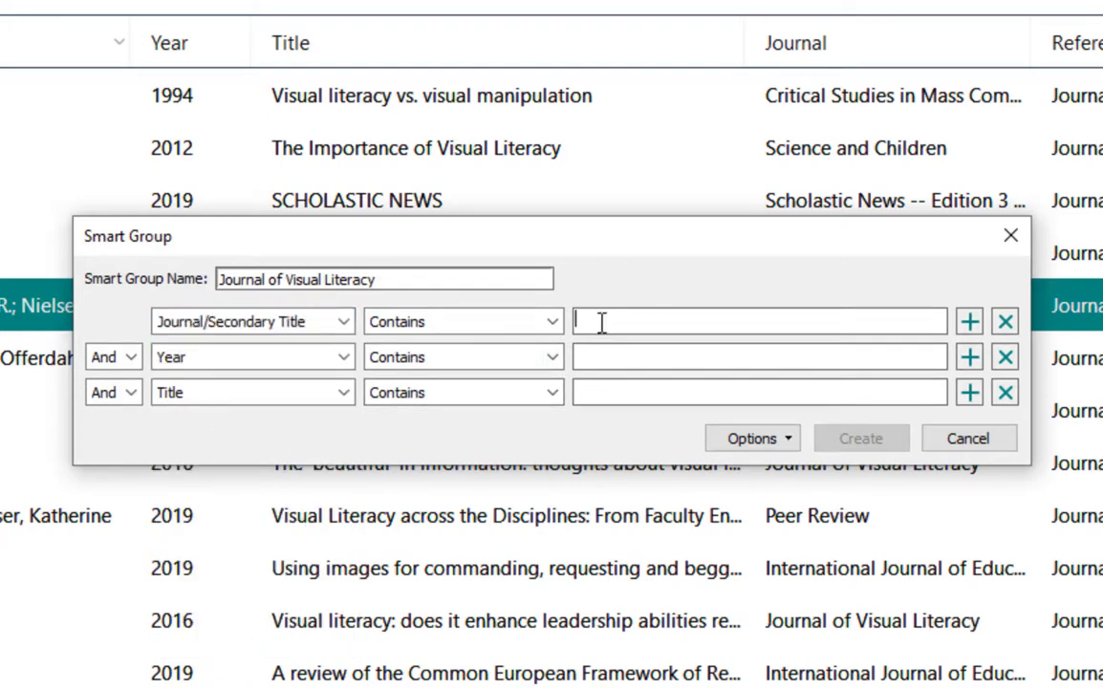
pyautogui.write('Journal of V')
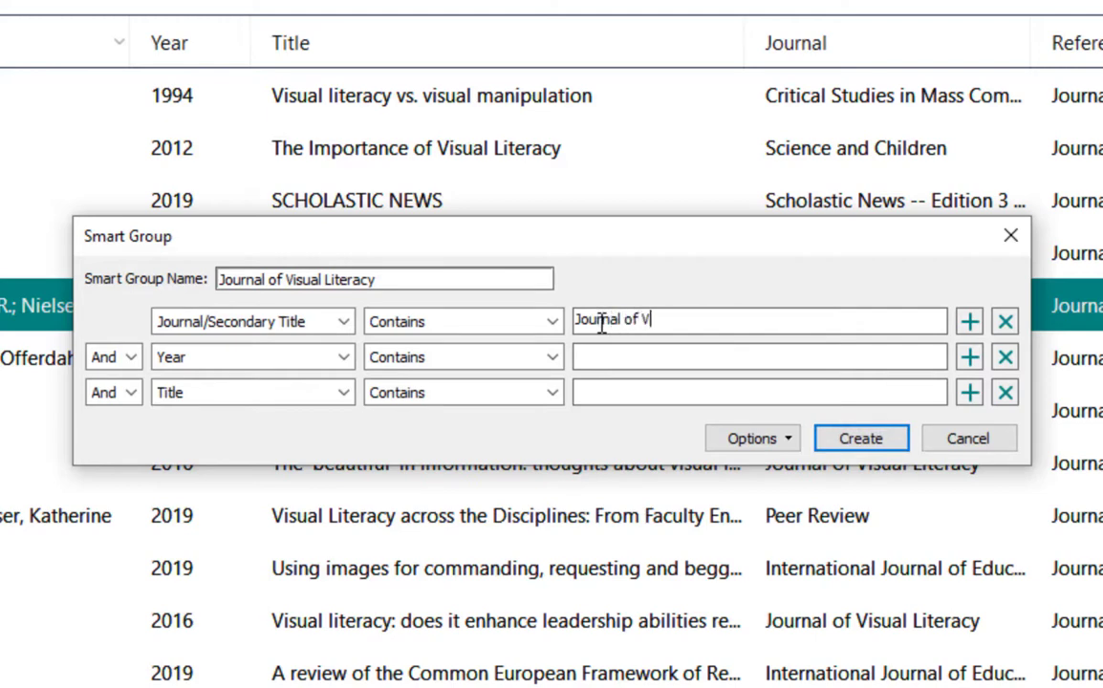
pyautogui.write('isual Literacy')
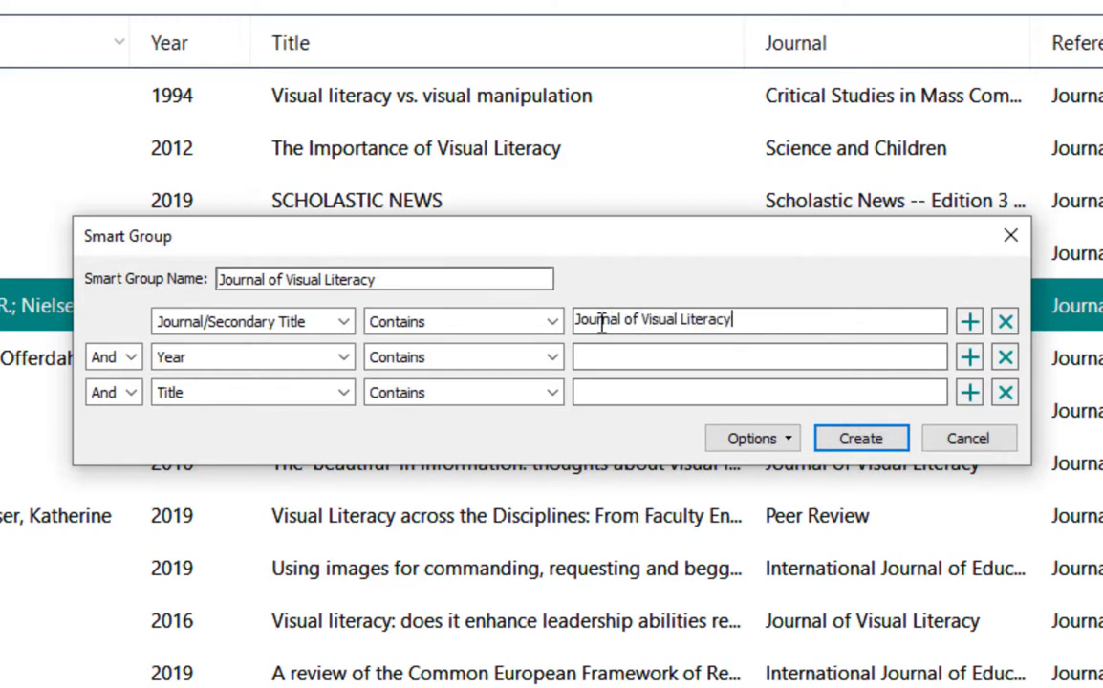
pyautogui.click(880, 449)
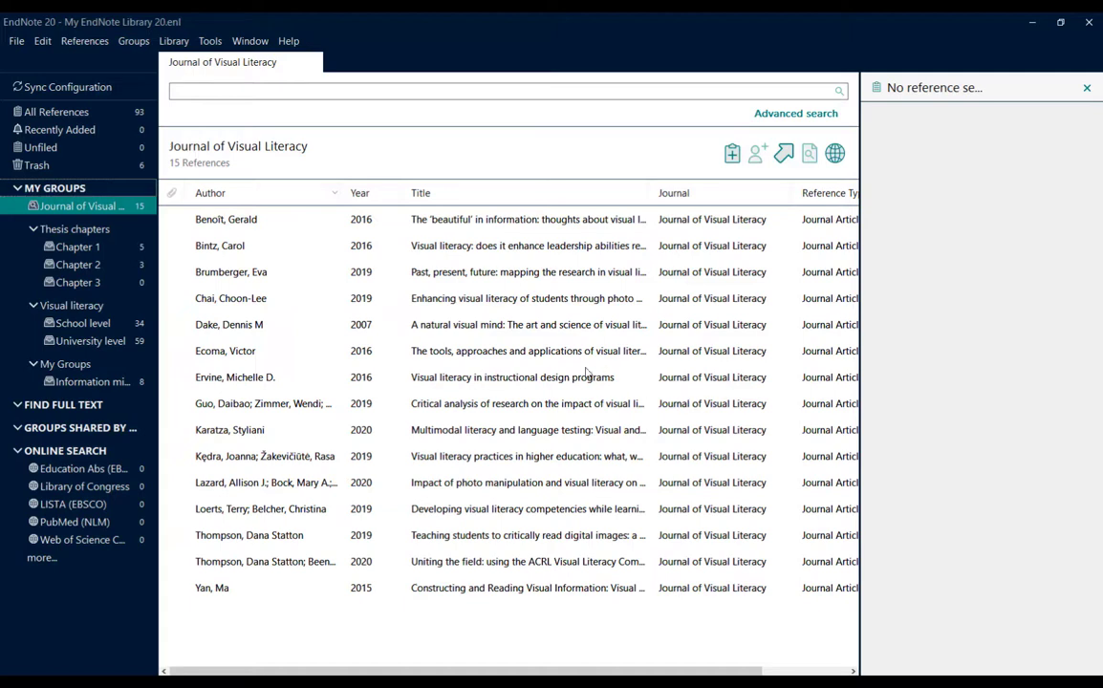
# - Create a 'Recent papers' smart group with the rule Year is greater than or equal to 2018
pyautogui.rightClick(107, 195)
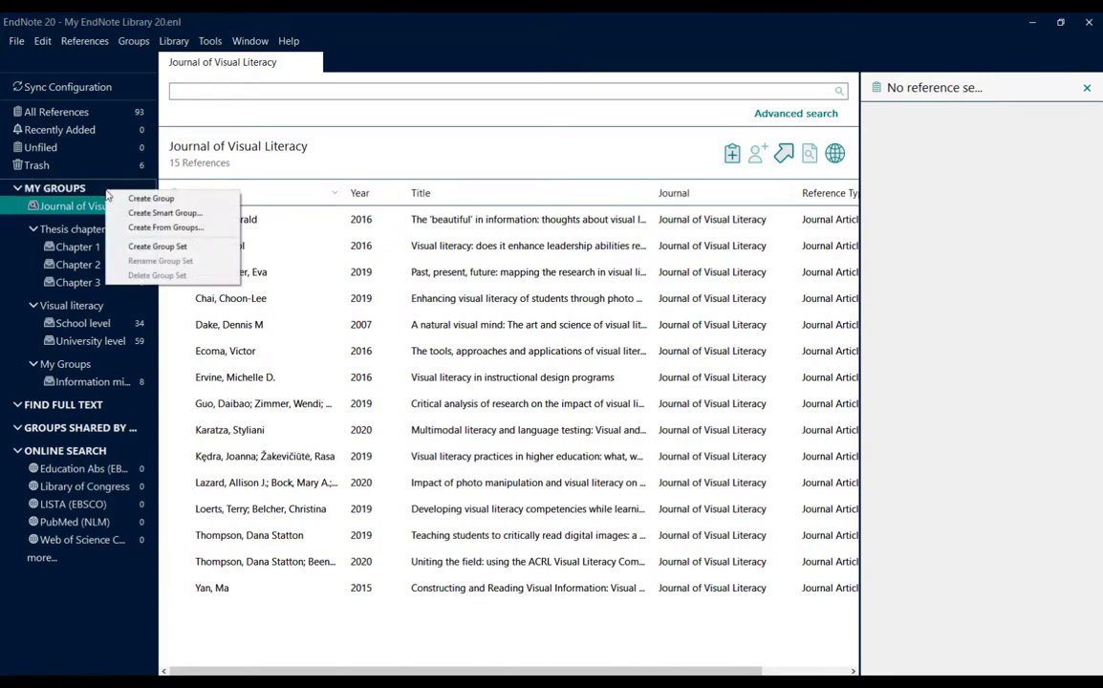
pyautogui.click(155, 214)
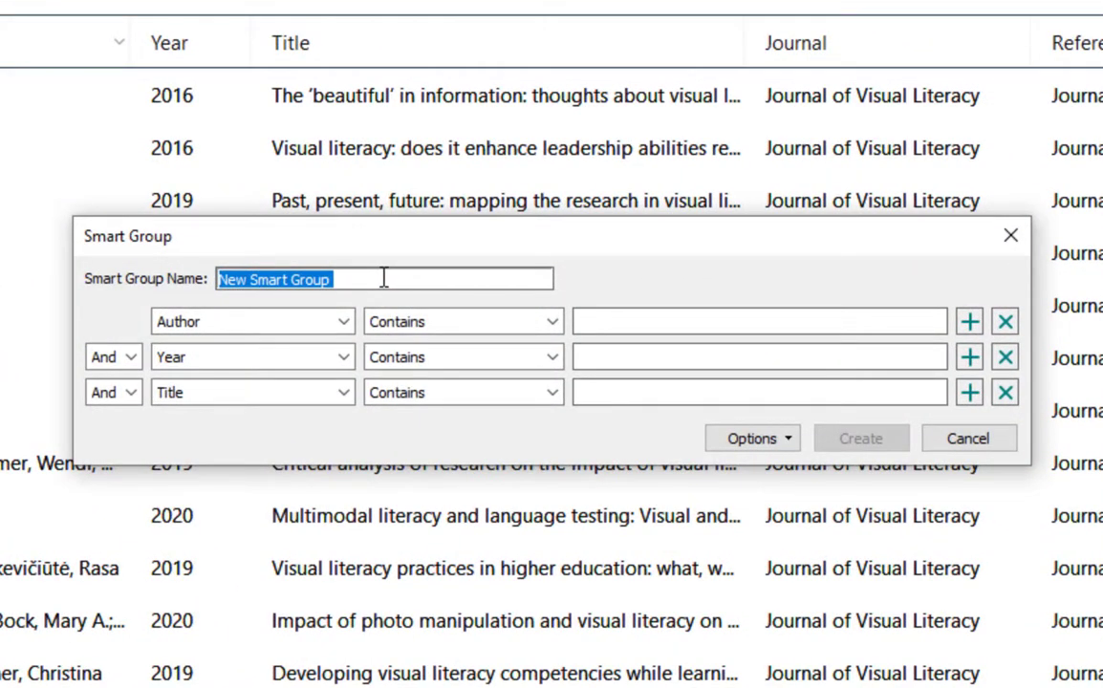
pyautogui.write('Recent ')
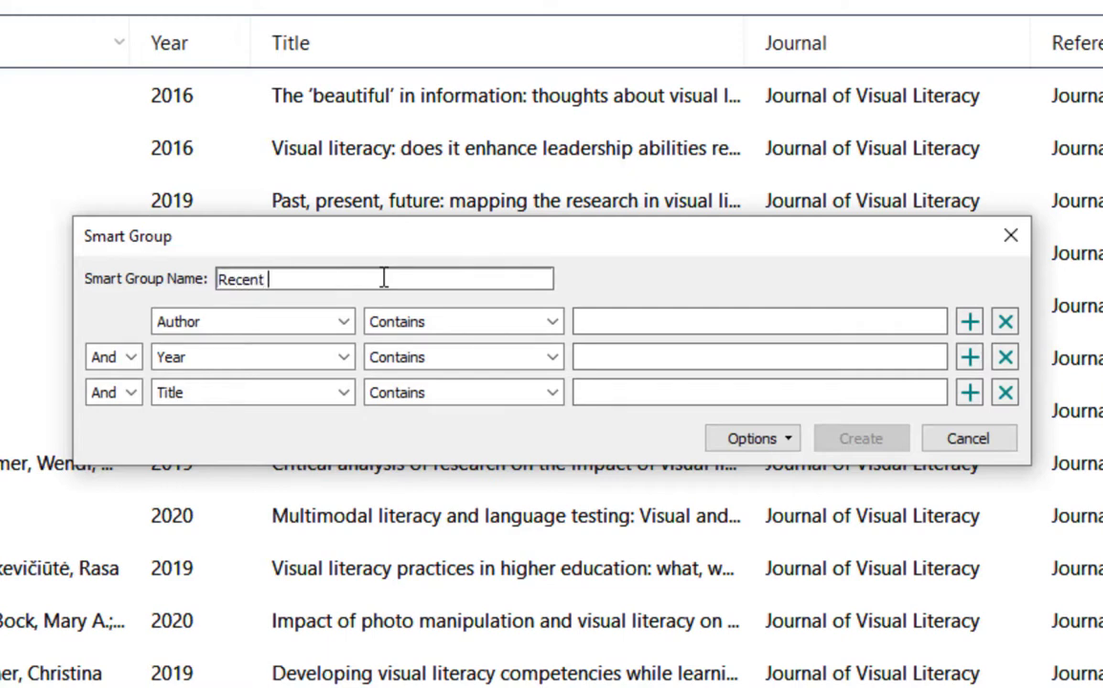
pyautogui.write('papers')
pyautogui.click(315, 329)
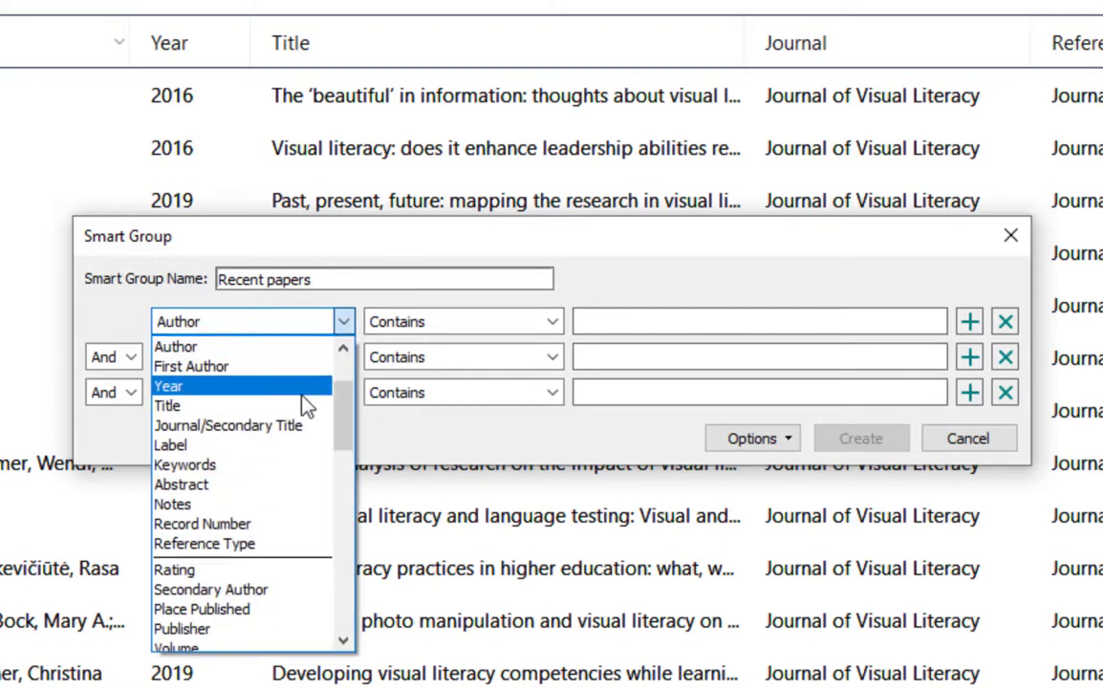
pyautogui.click(302, 395)
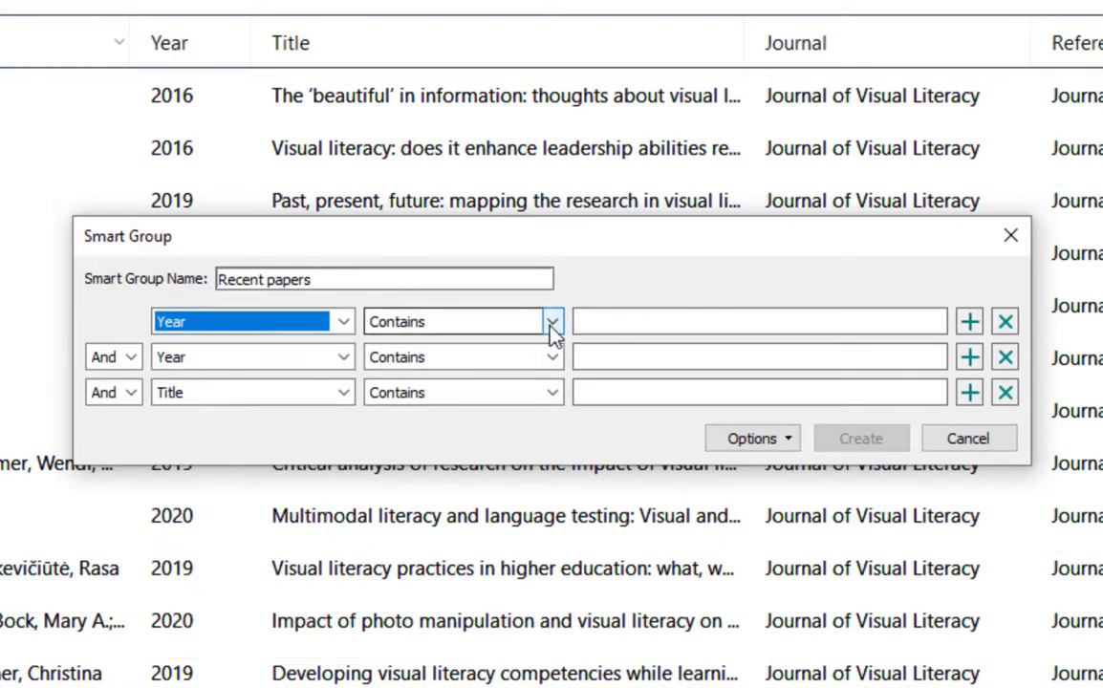
pyautogui.click(552, 325)
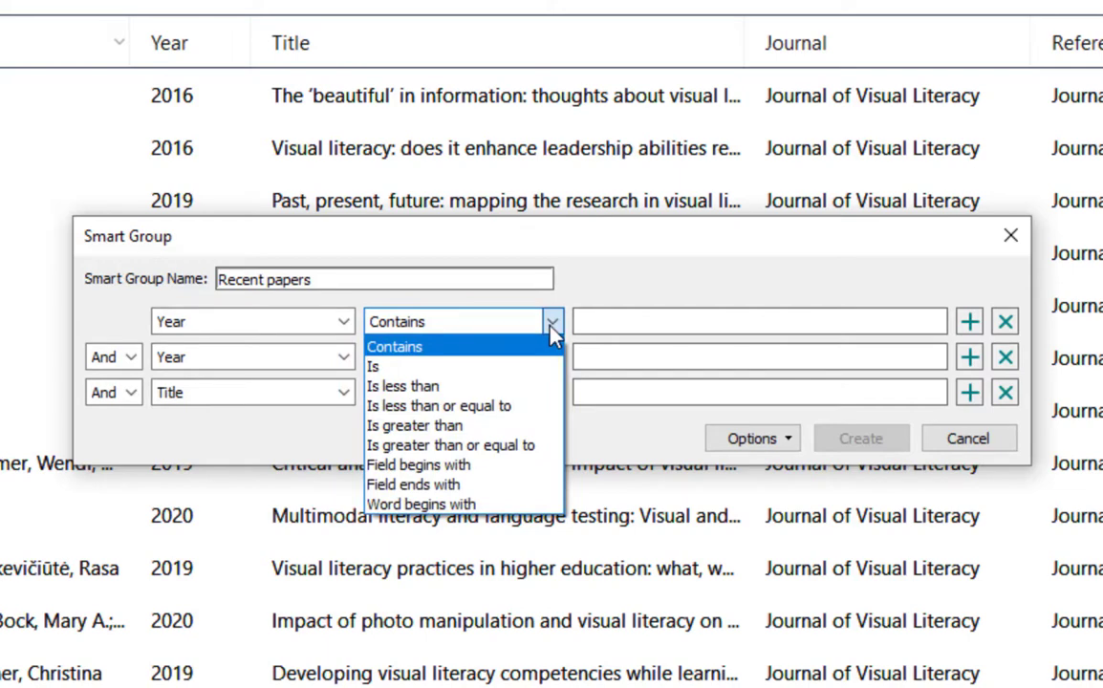
pyautogui.click(528, 447)
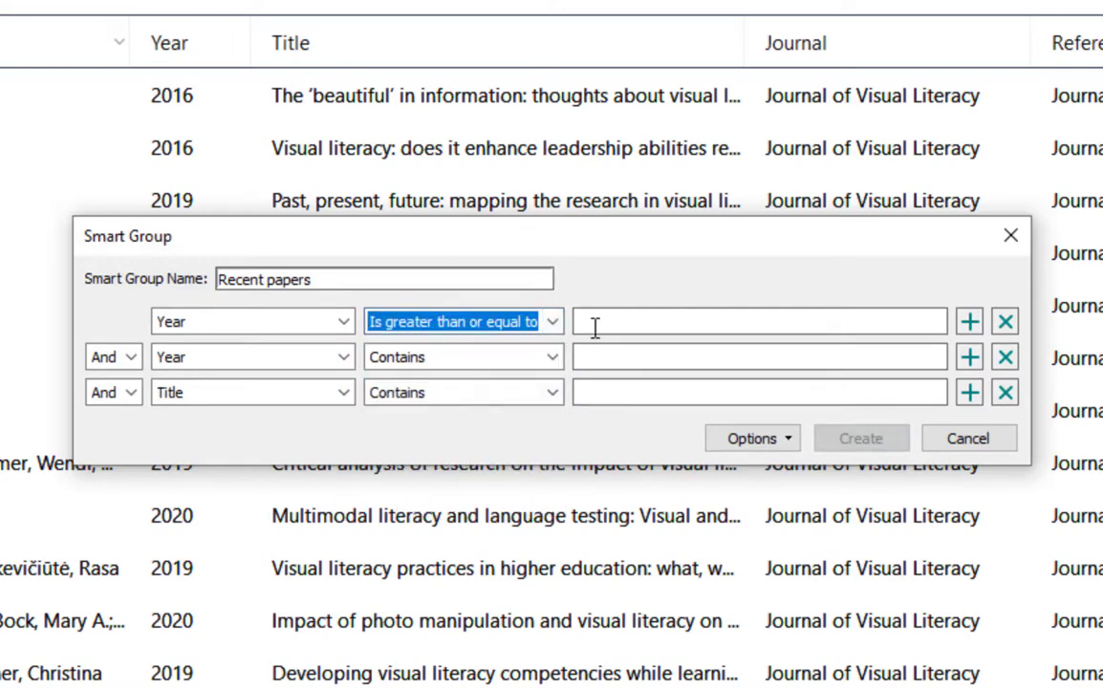
pyautogui.click(593, 323)
pyautogui.write('2018')
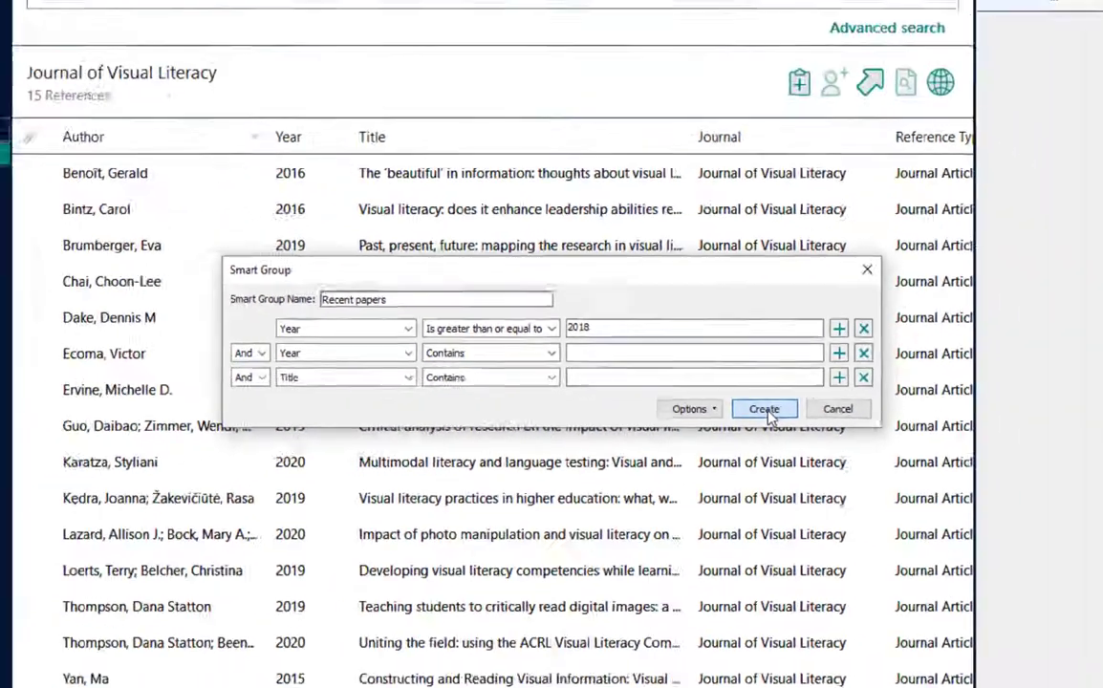
pyautogui.click(861, 439)
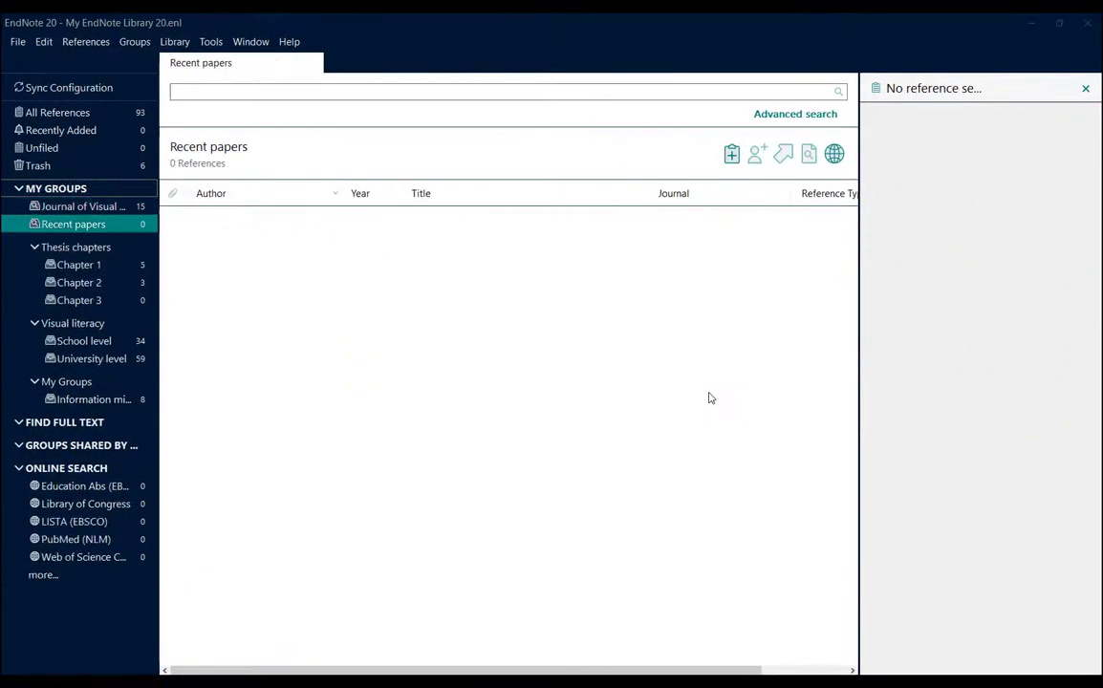